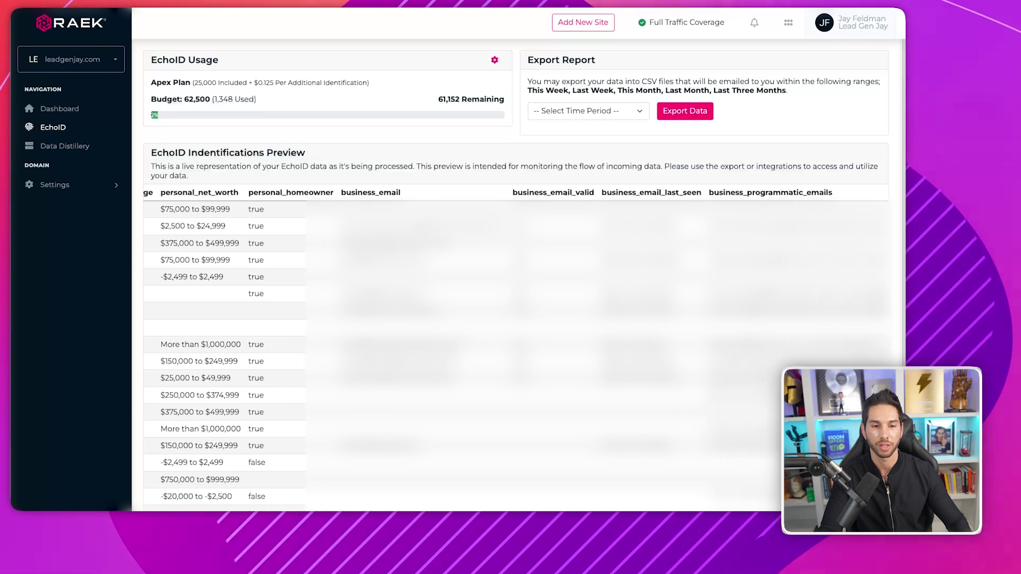
- Examine the business email, direct phone and job title columns in the EchoID identifications preview
{"action": "scroll", "coordinate": [515, 346], "scroll_direction": "right", "scroll_amount": 10}
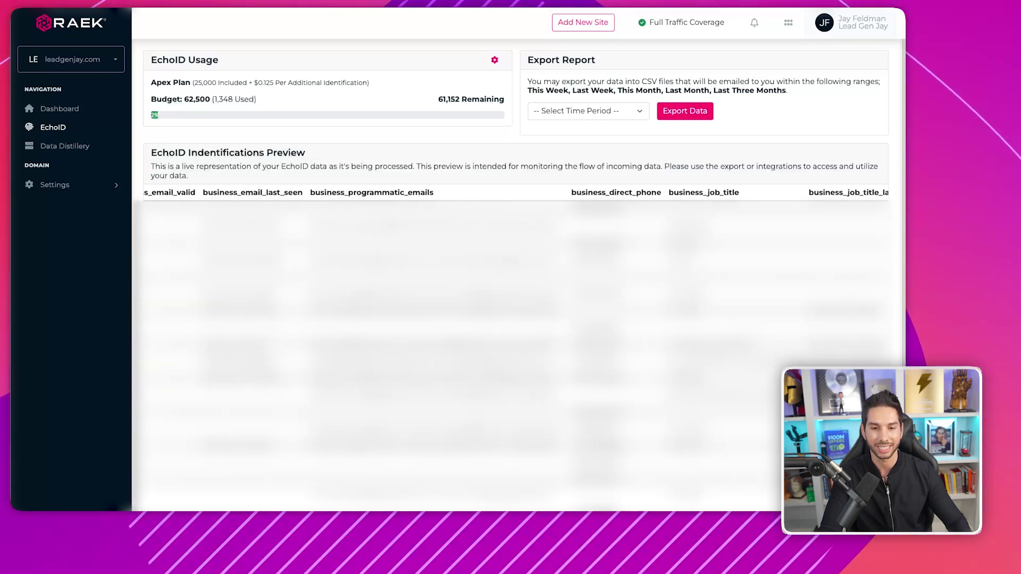
{"action": "scroll", "coordinate": [516, 346], "scroll_direction": "left", "scroll_amount": 2}
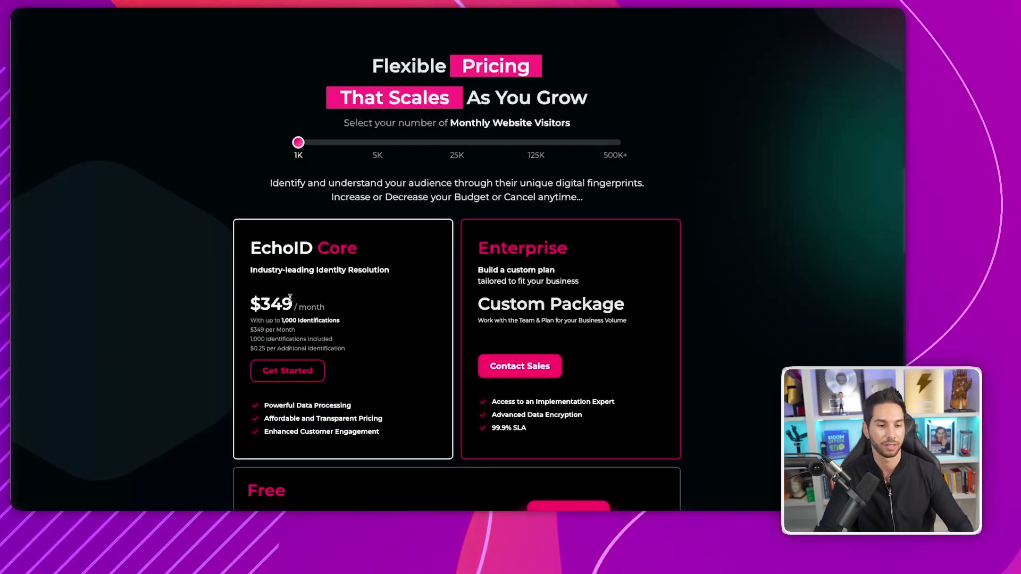
- Review the EchoID Core monthly price on the RAEK pricing page and the last 30 days' ad cost on the HYROS dashboard
{"action": "scroll", "coordinate": [263, 382], "scroll_direction": "down", "scroll_amount": 3}
{"action": "double_click", "coordinate": [272, 348]}
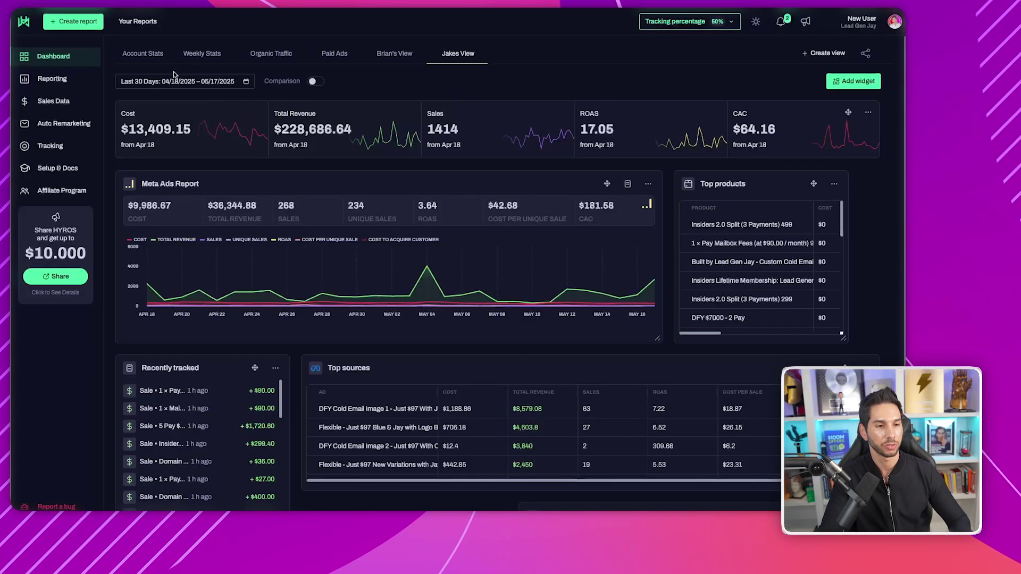
{"action": "double_click", "coordinate": [153, 131]}
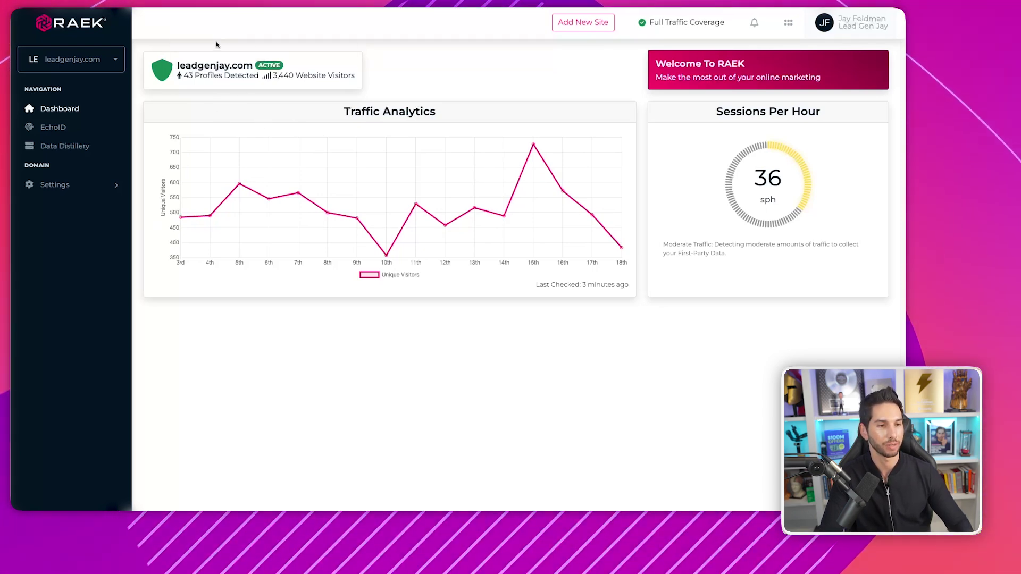
- Open the embed code installation page for leadgenjay.com in RAEK and read where the tracking snippet goes
{"action": "left_click", "coordinate": [55, 185]}
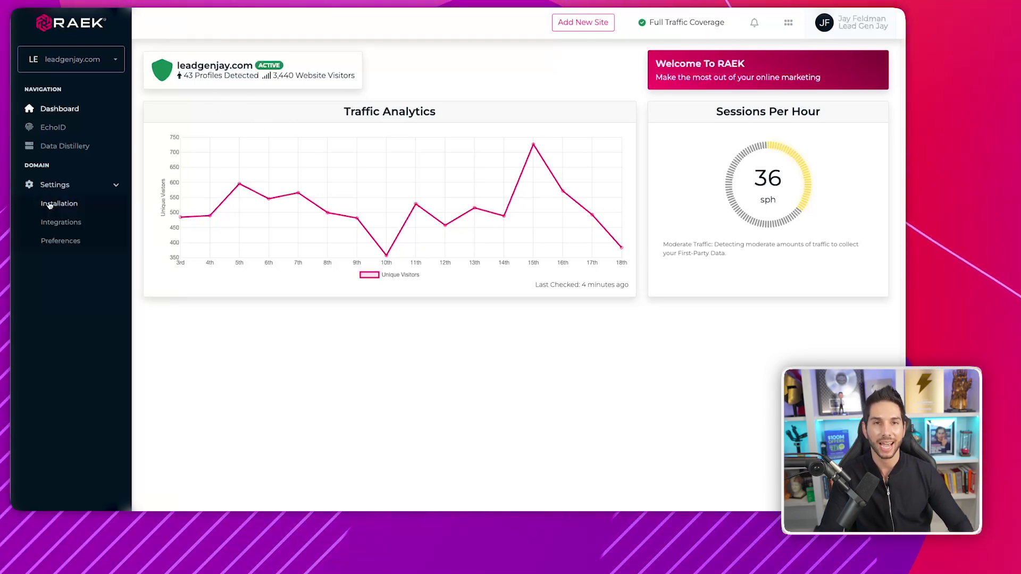
{"action": "left_click", "coordinate": [59, 204]}
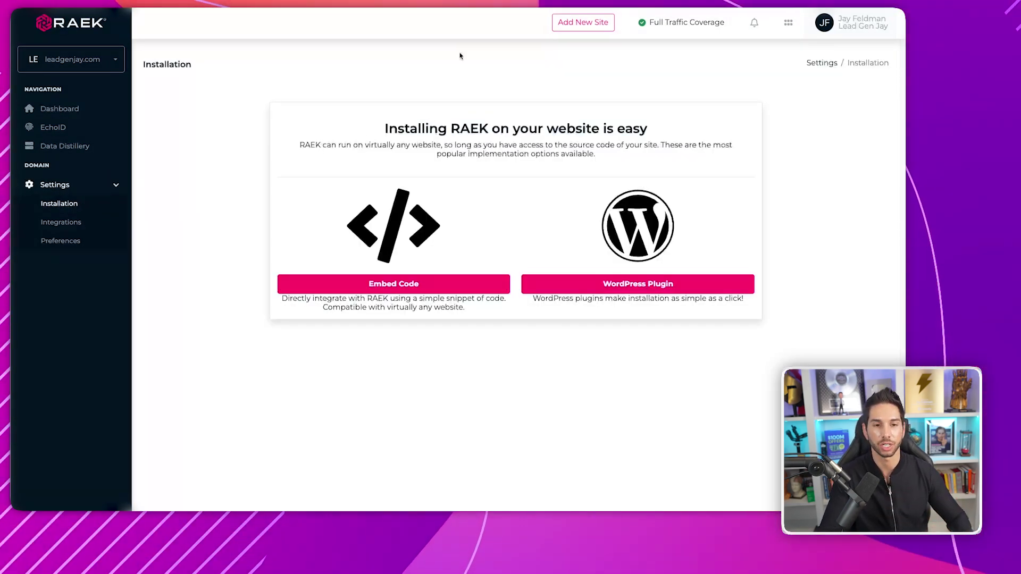
{"action": "left_click", "coordinate": [371, 283]}
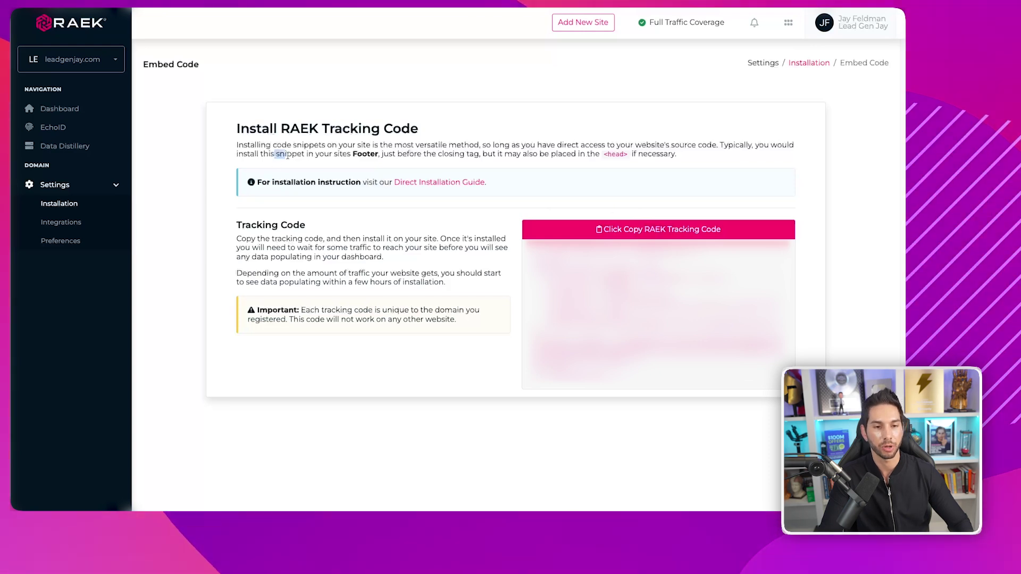
{"action": "left_click_drag", "start_coordinate": [380, 155], "coordinate": [525, 165]}
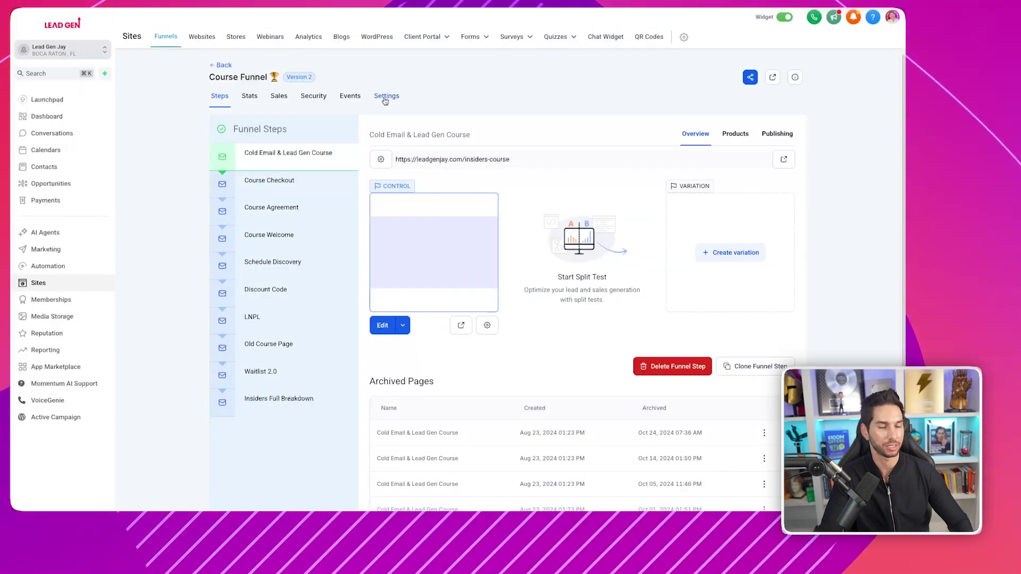
- Open the Course Funnel's settings in the funnel builder and examine its body tracking code
{"action": "left_click", "coordinate": [384, 98]}
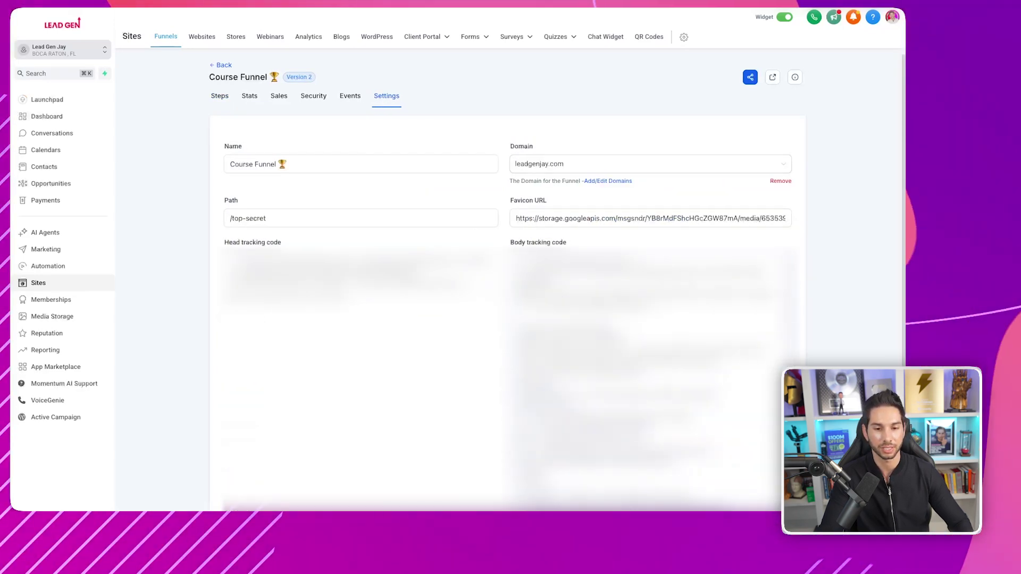
{"action": "left_click_drag", "start_coordinate": [519, 356], "coordinate": [654, 500]}
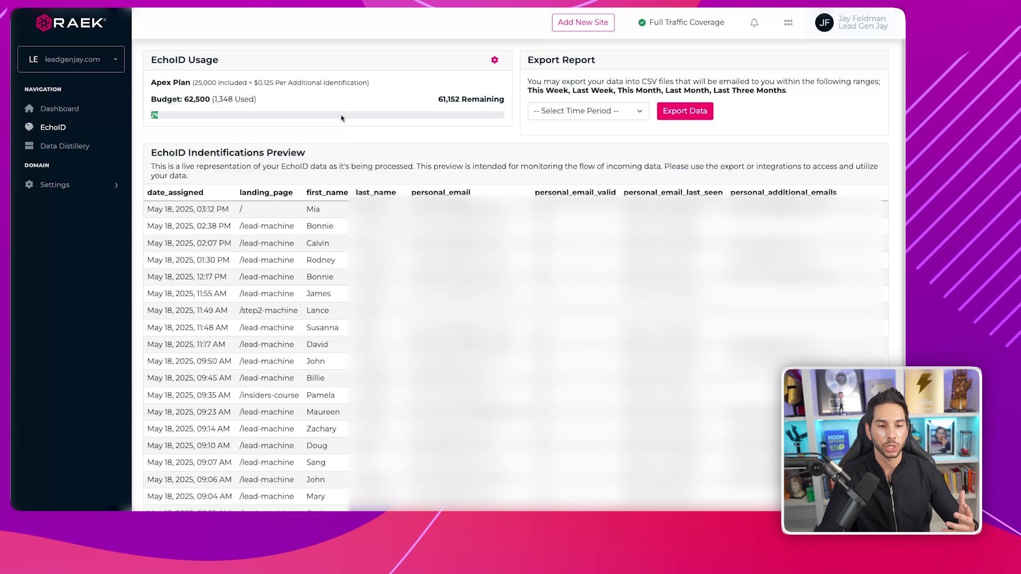
- Examine the landing page, personal email, email validity and phone columns in RAEK's EchoID identifications preview
{"action": "scroll", "coordinate": [309, 326], "scroll_direction": "down", "scroll_amount": 1}
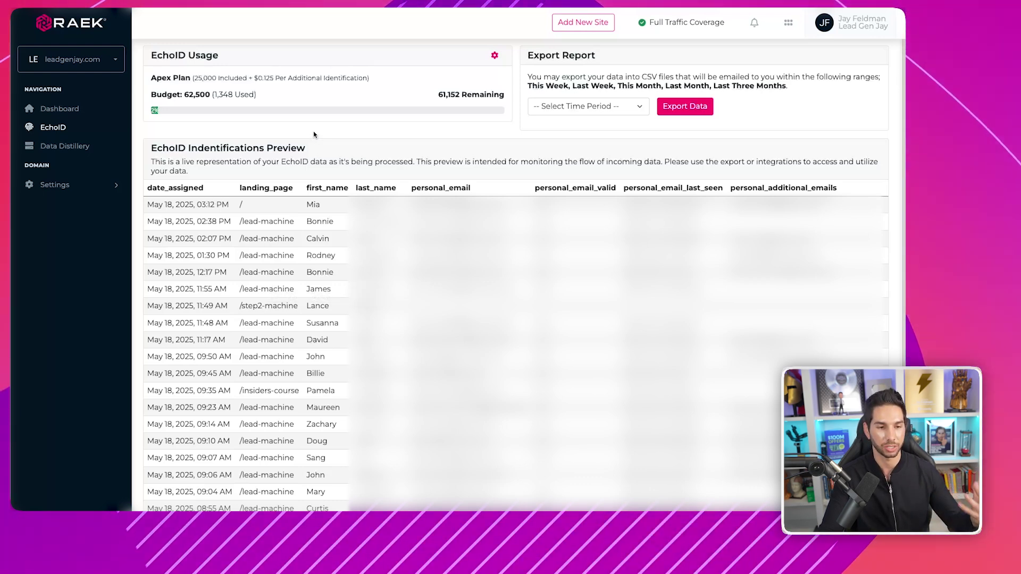
{"action": "mouse_move", "coordinate": [166, 223]}
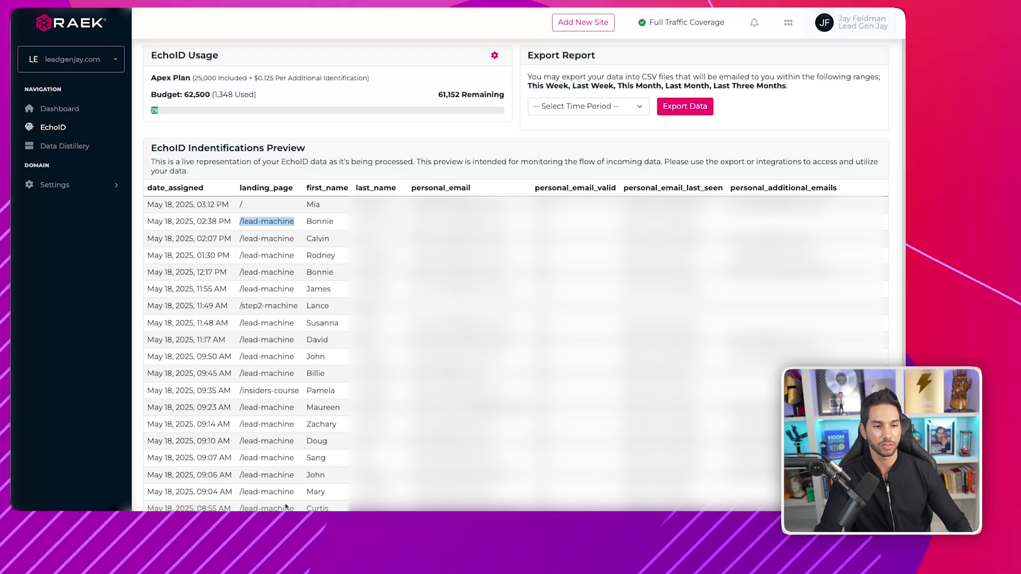
{"action": "left_click", "coordinate": [272, 248]}
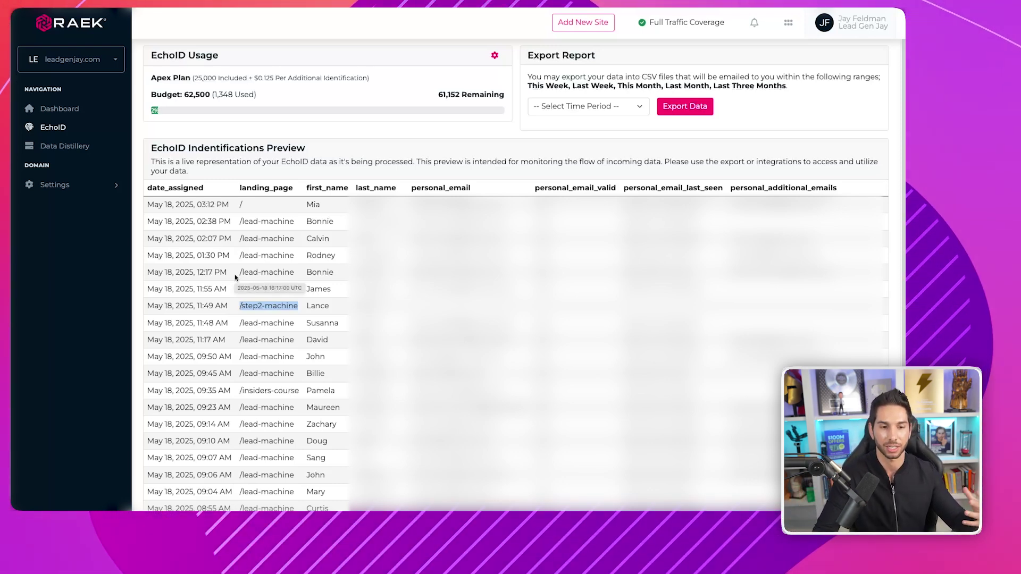
{"action": "left_click_drag", "start_coordinate": [413, 289], "coordinate": [512, 289]}
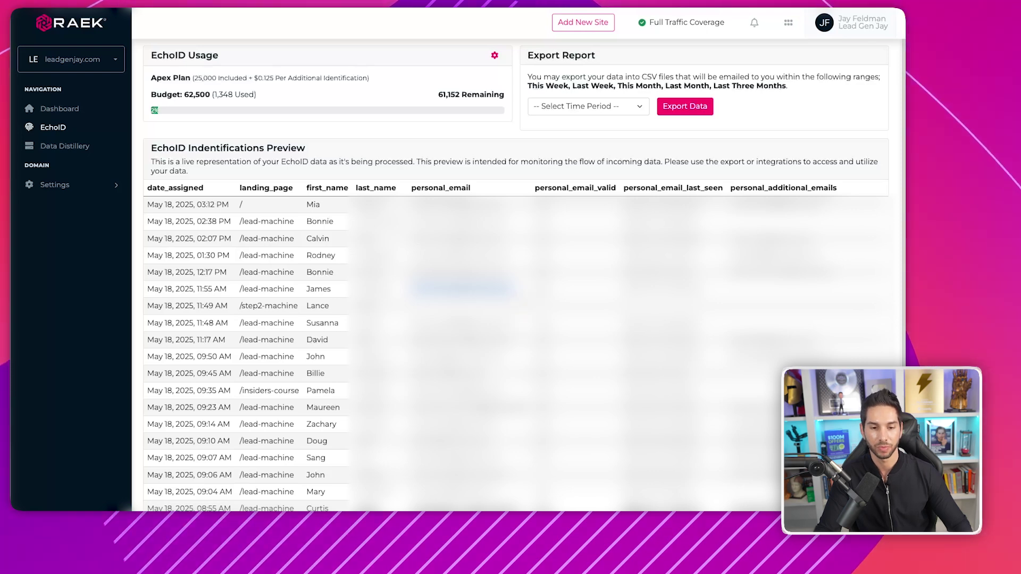
{"action": "left_click", "coordinate": [573, 190]}
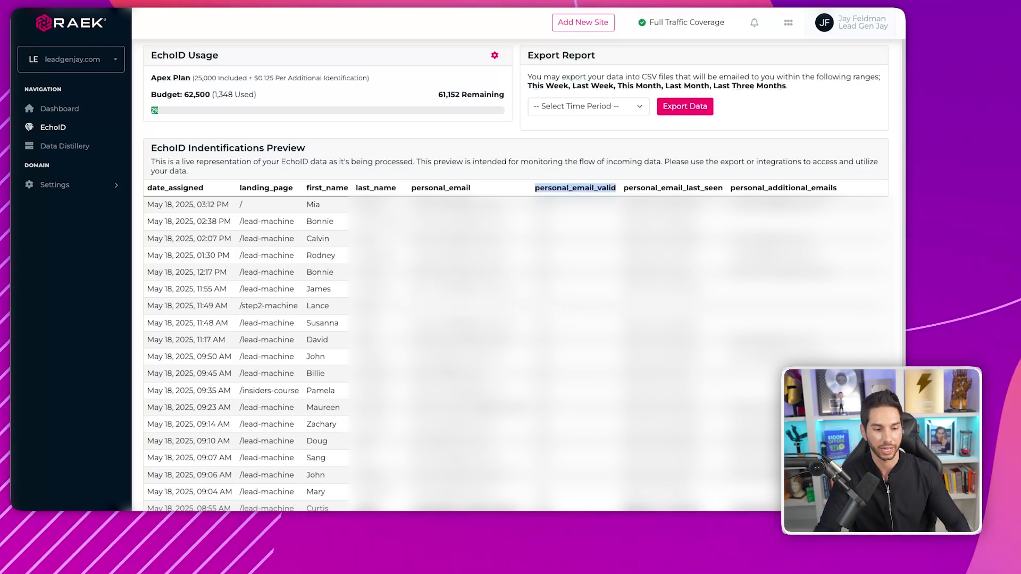
{"action": "scroll", "coordinate": [516, 346], "scroll_direction": "right", "scroll_amount": 7}
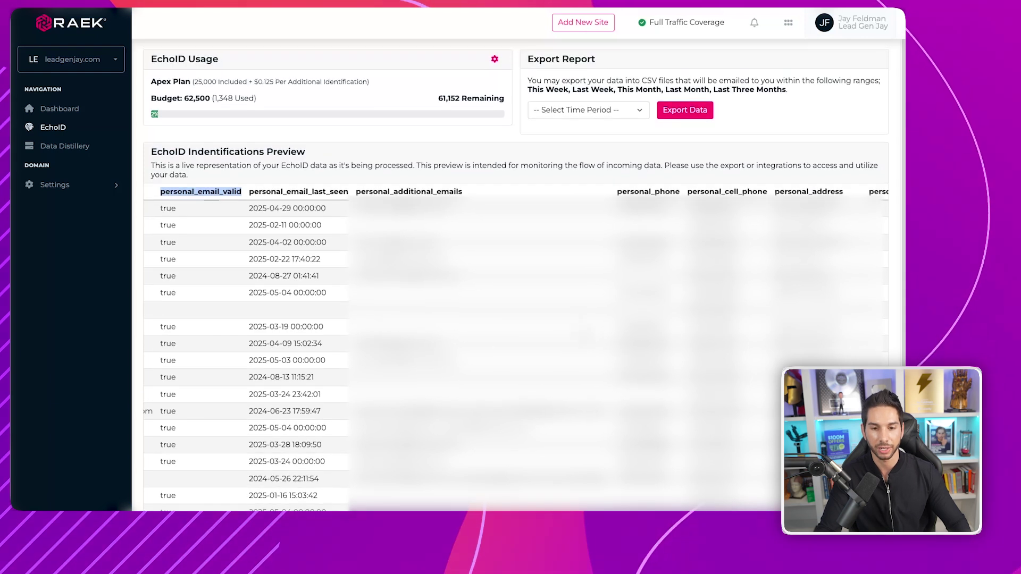
{"action": "double_click", "coordinate": [644, 293]}
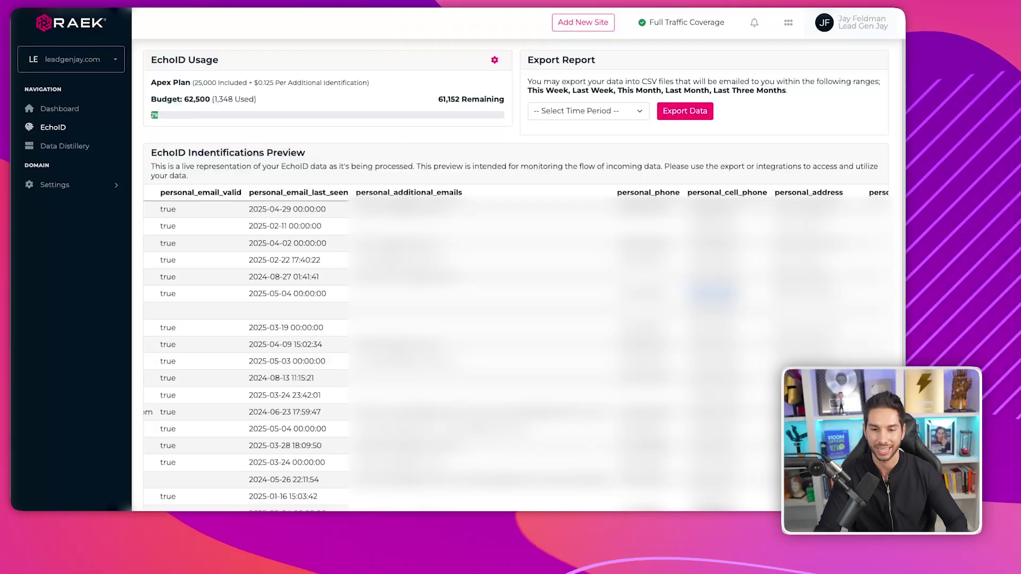
- Review the visitors' gender, age range, income range and net worth columns in the EchoID identifications preview
{"action": "scroll", "coordinate": [516, 345], "scroll_direction": "right", "scroll_amount": 10}
{"action": "scroll", "coordinate": [456, 341], "scroll_direction": "right", "scroll_amount": 8}
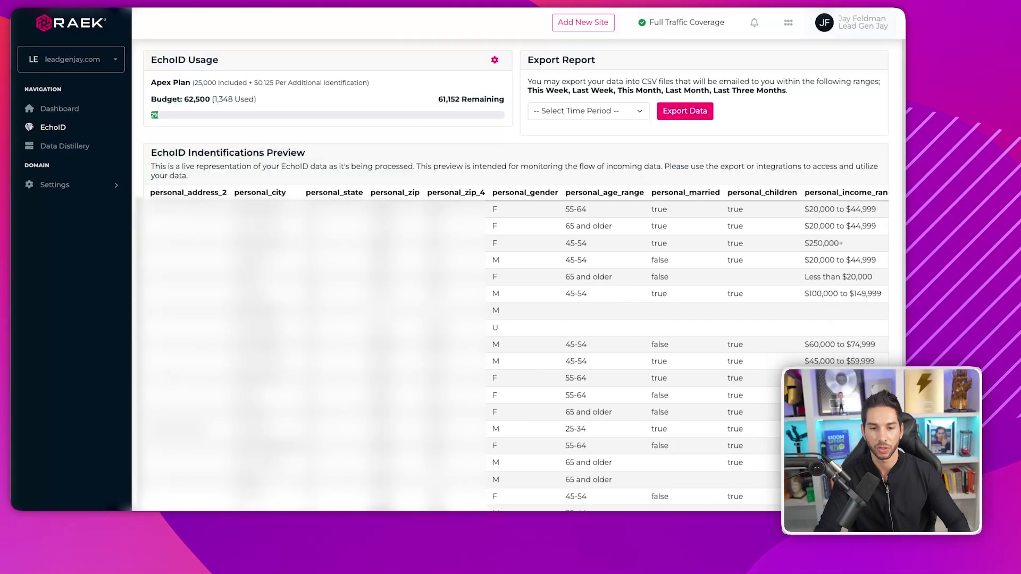
{"action": "triple_click", "coordinate": [456, 342]}
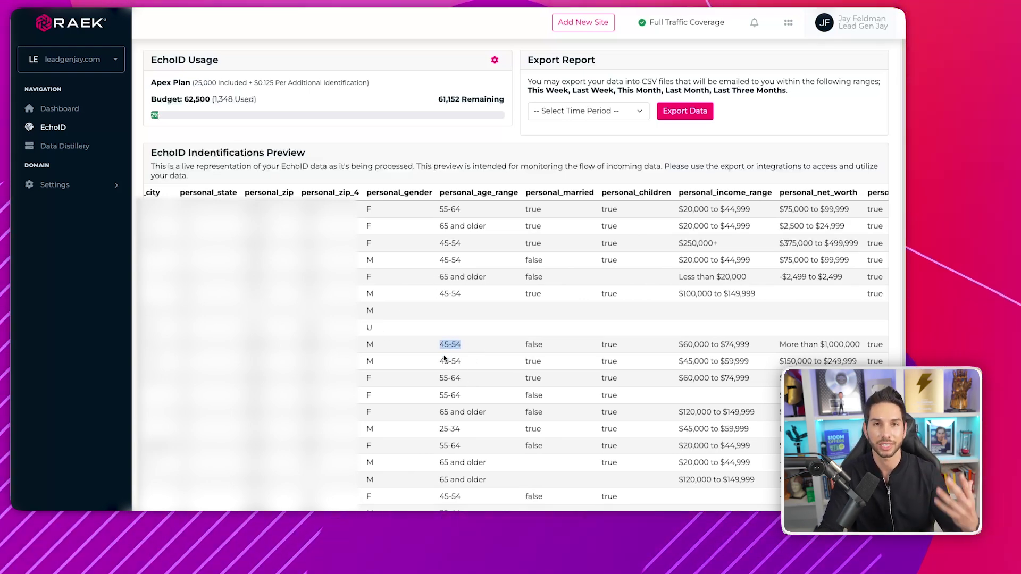
{"action": "triple_click", "coordinate": [463, 276]}
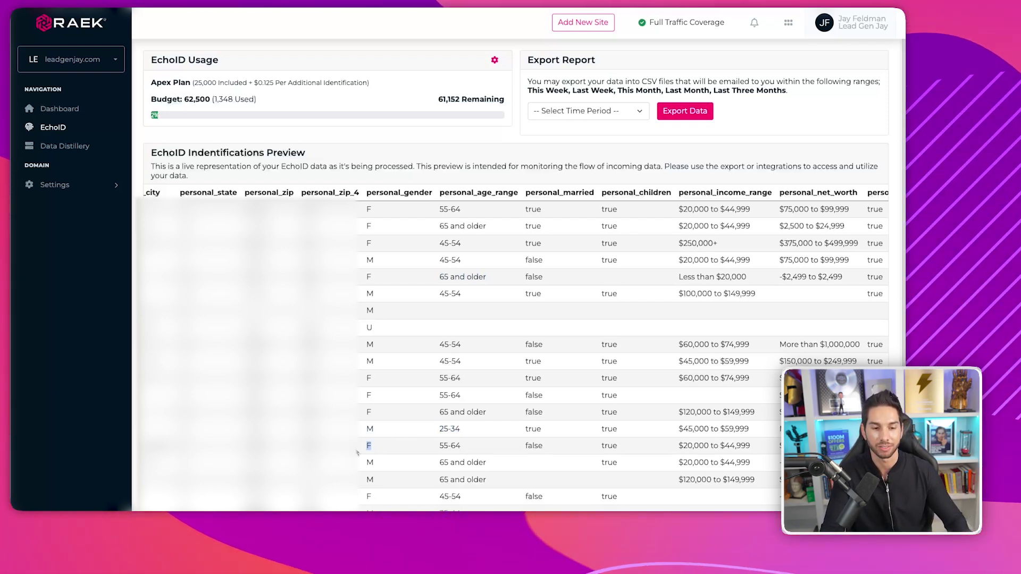
{"action": "left_click", "coordinate": [433, 452]}
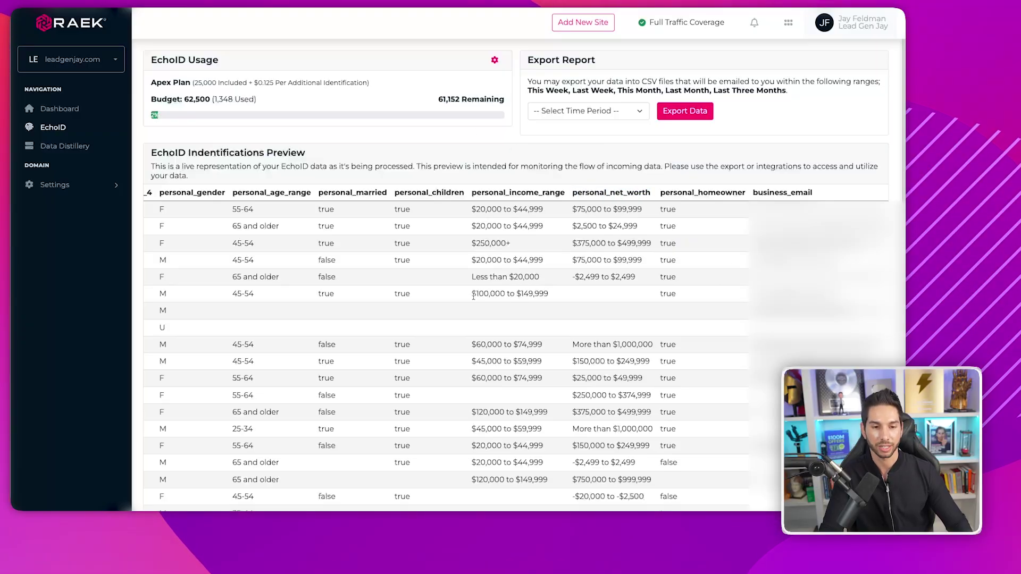
{"action": "left_click", "coordinate": [587, 246]}
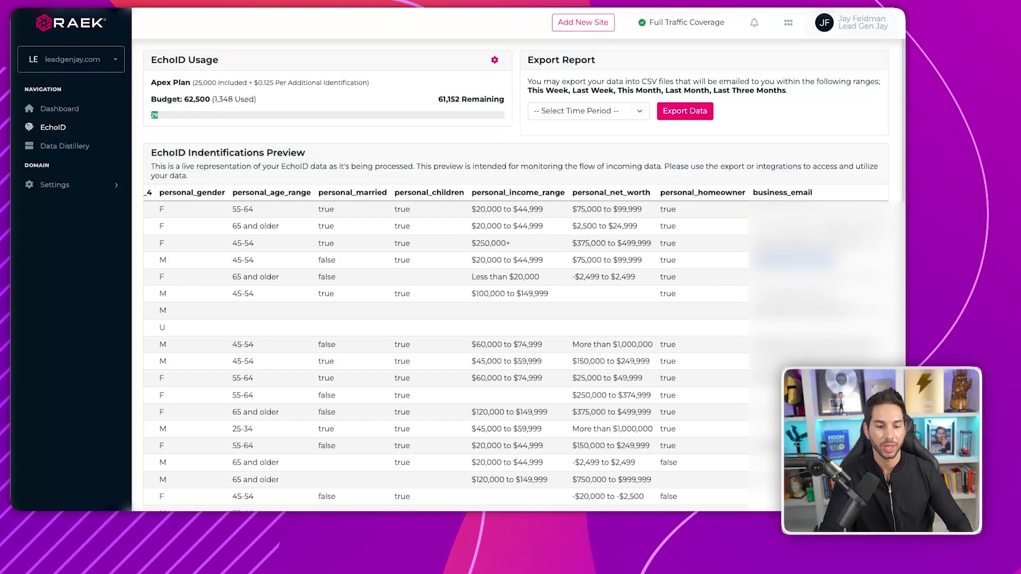
- Examine the business email and company columns in the EchoID preview, focusing on the company revenue values
{"action": "scroll", "coordinate": [516, 346], "scroll_direction": "right", "scroll_amount": 7}
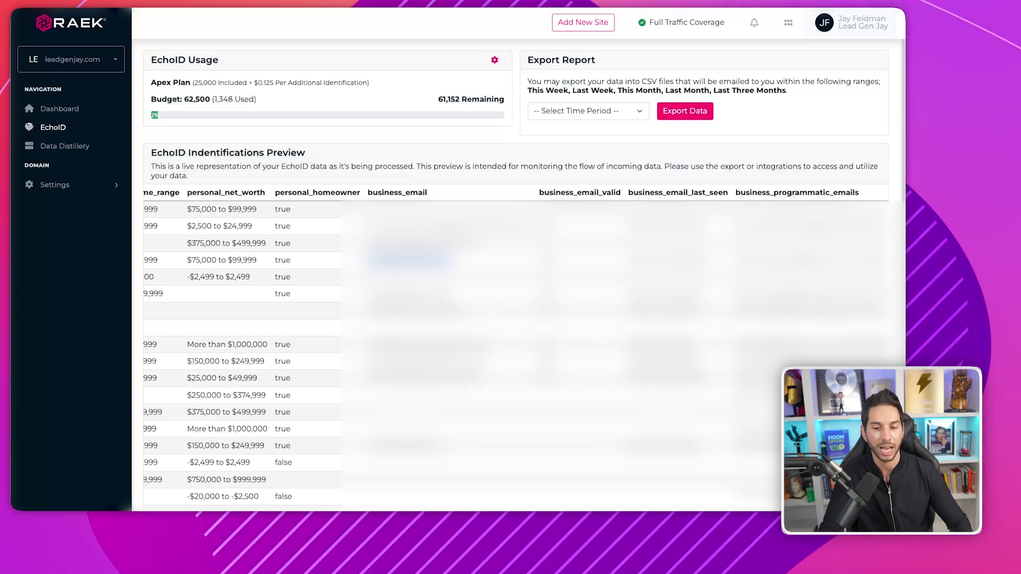
{"action": "scroll", "coordinate": [466, 351], "scroll_direction": "left", "scroll_amount": 8}
{"action": "scroll", "coordinate": [465, 351], "scroll_direction": "right", "scroll_amount": 10}
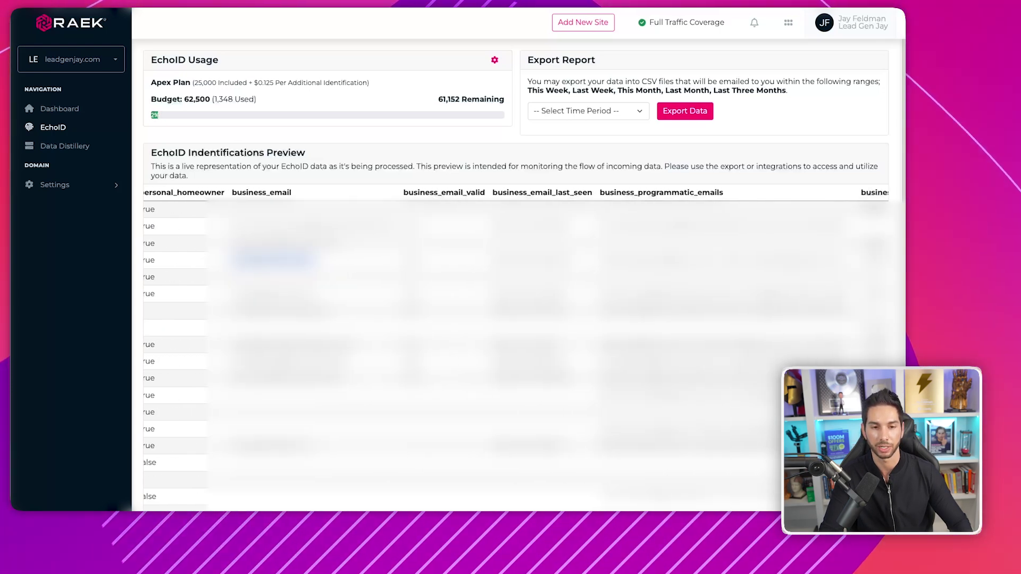
{"action": "scroll", "coordinate": [516, 351], "scroll_direction": "right", "scroll_amount": 8}
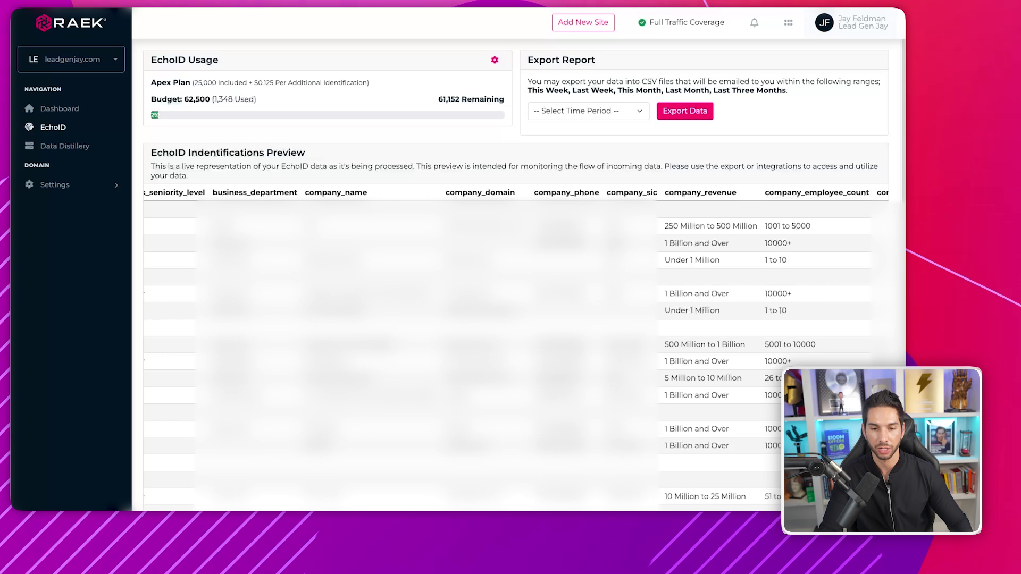
{"action": "scroll", "coordinate": [516, 351], "scroll_direction": "right", "scroll_amount": 3}
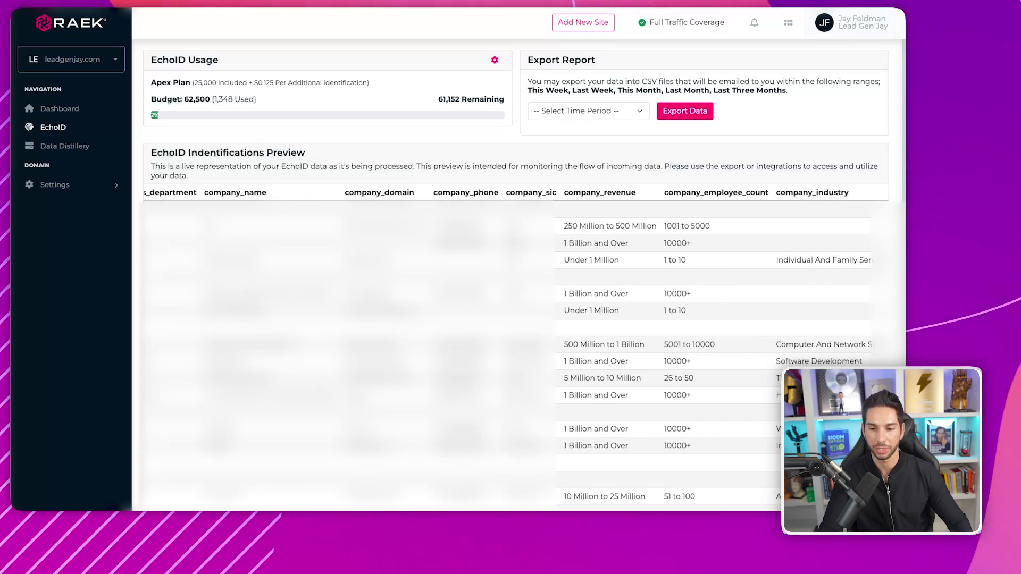
{"action": "scroll", "coordinate": [516, 351], "scroll_direction": "right", "scroll_amount": 15}
{"action": "scroll", "coordinate": [516, 351], "scroll_direction": "left", "scroll_amount": 7}
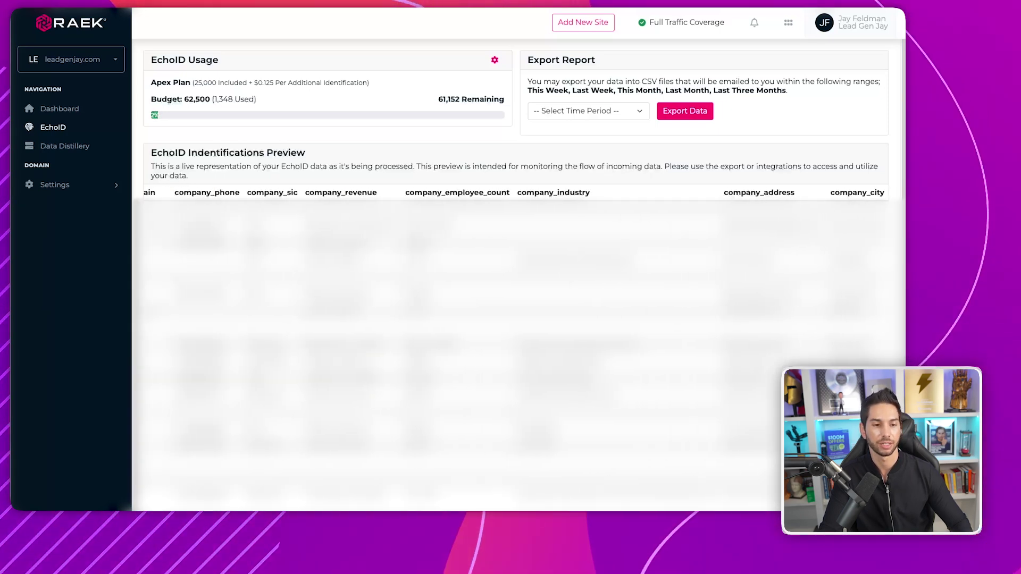
{"action": "scroll", "coordinate": [515, 351], "scroll_direction": "left", "scroll_amount": 4}
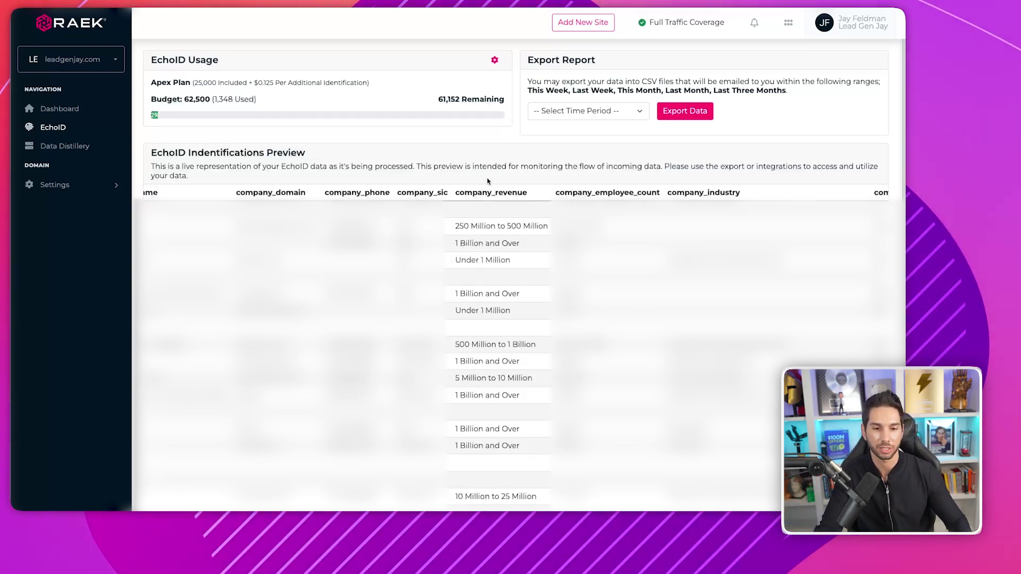
{"action": "triple_click", "coordinate": [475, 244]}
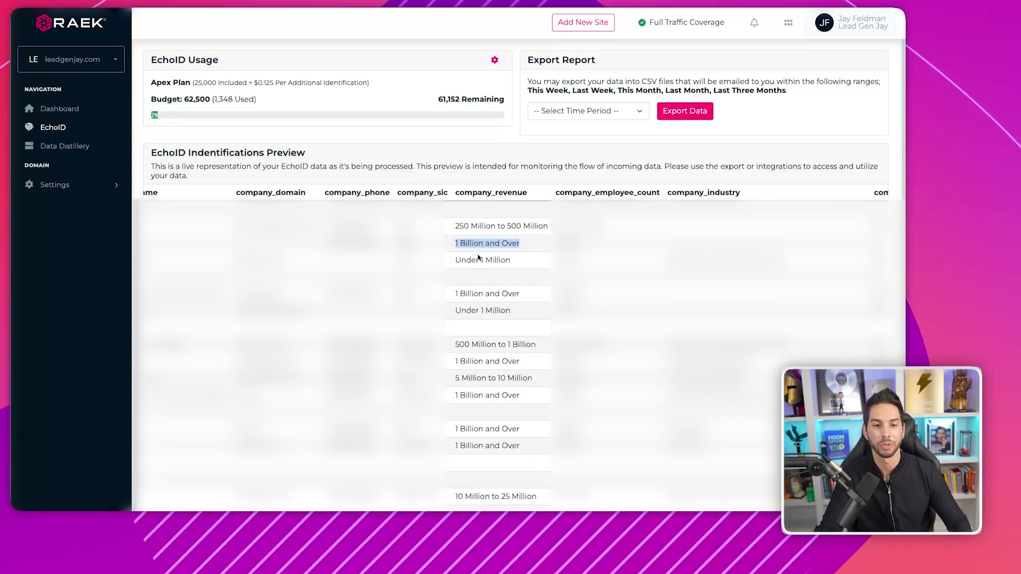
{"action": "triple_click", "coordinate": [477, 344]}
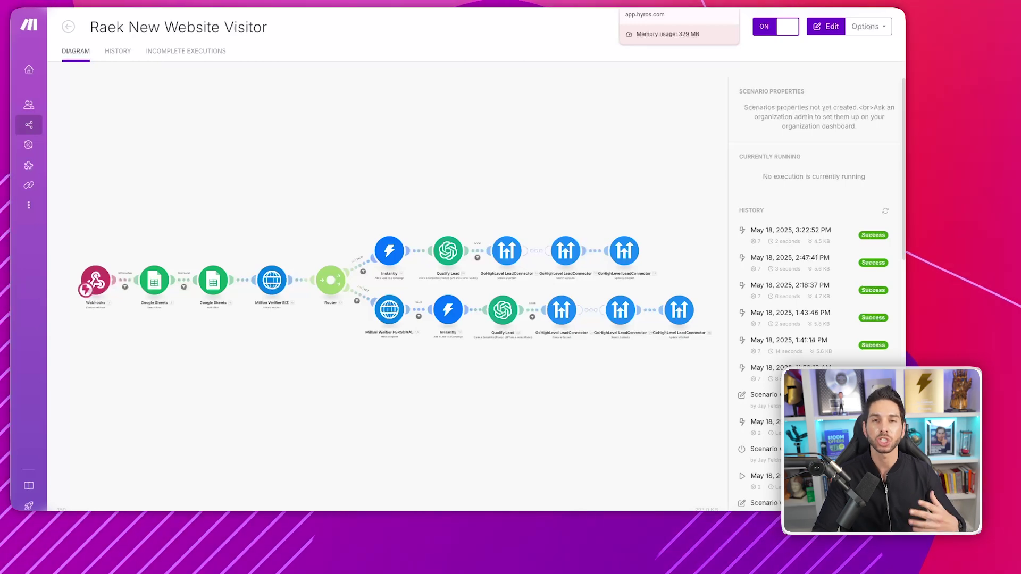
- Open Zapier from a new browser tab
{"action": "left_click", "coordinate": [513, 20]}
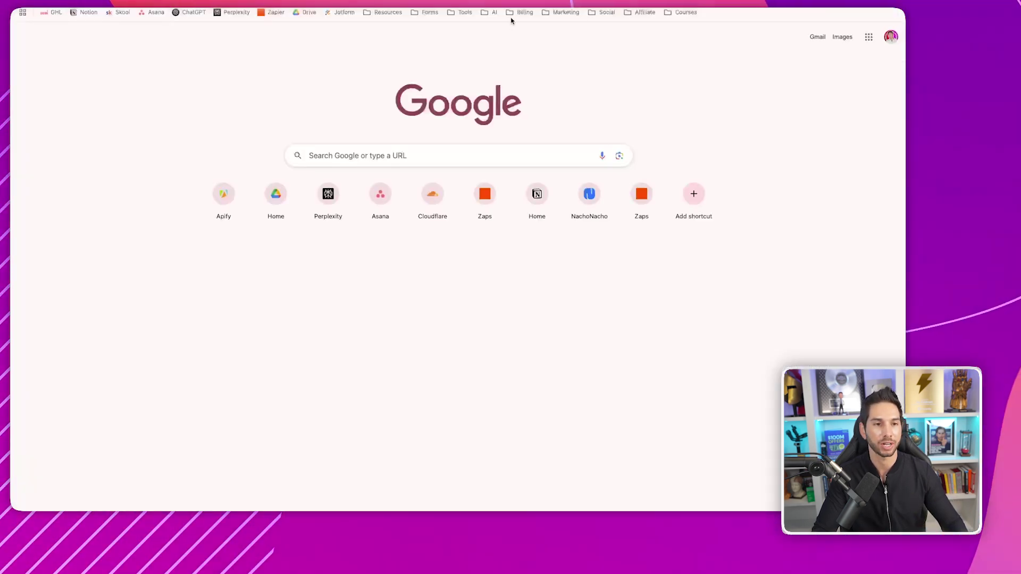
{"action": "left_click", "coordinate": [271, 12]}
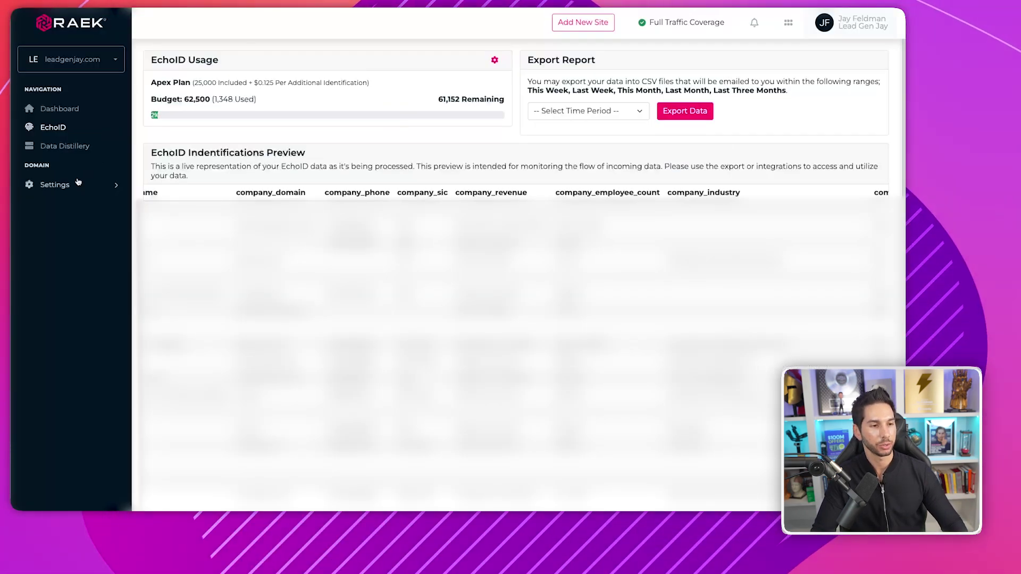
- Open the domain's integrations settings in RAEK and examine the section on pushing data with webhooks
{"action": "left_click", "coordinate": [66, 185]}
{"action": "left_click", "coordinate": [60, 221]}
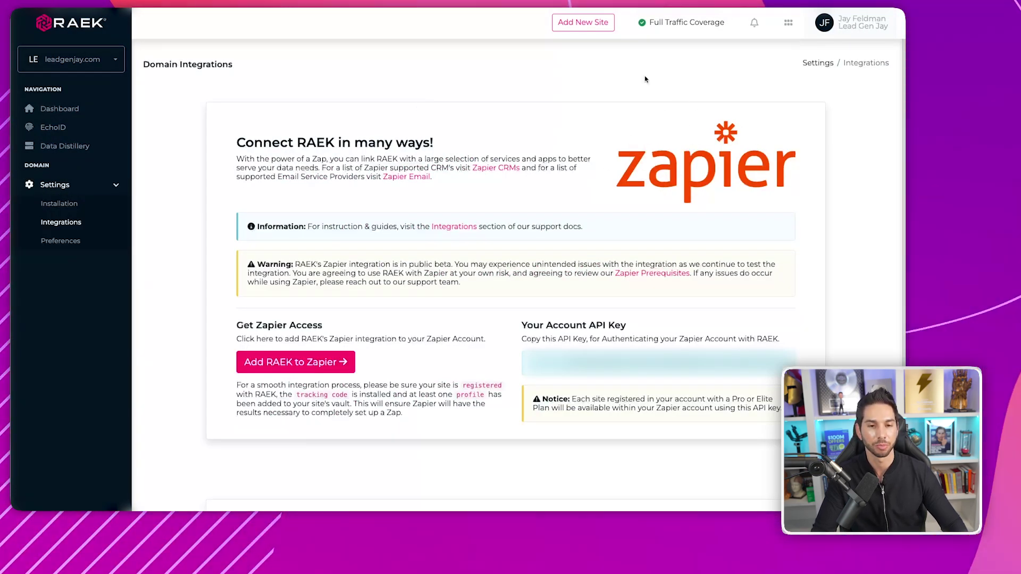
{"action": "scroll", "coordinate": [659, 109], "scroll_direction": "down", "scroll_amount": 3}
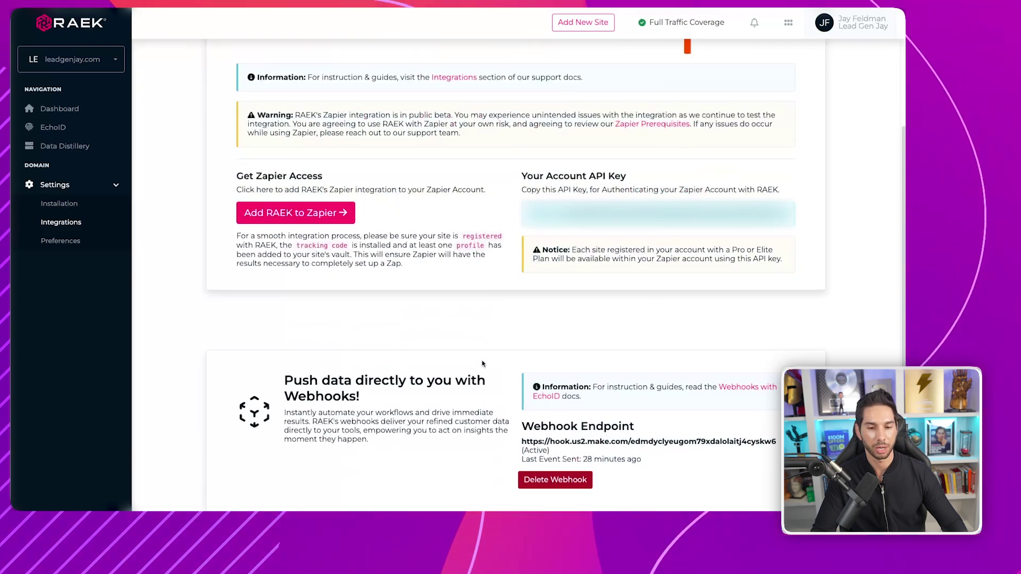
{"action": "left_click_drag", "start_coordinate": [361, 400], "coordinate": [406, 371]}
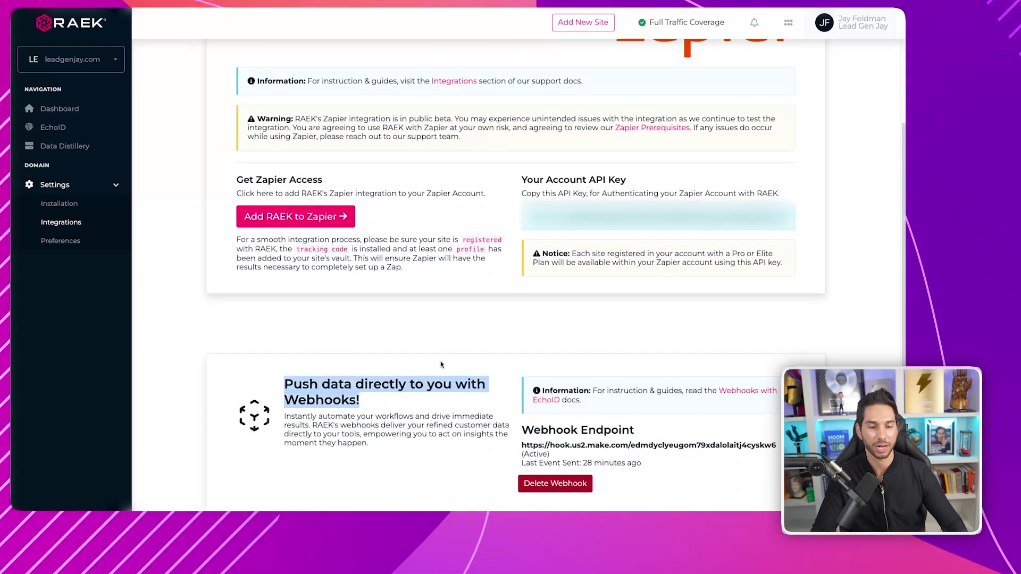
- Delete RAEK's active webhook endpoint and create it again with the address copied from the Raek webhook in Make
{"action": "left_click", "coordinate": [547, 486]}
{"action": "key", "text": "Return"}
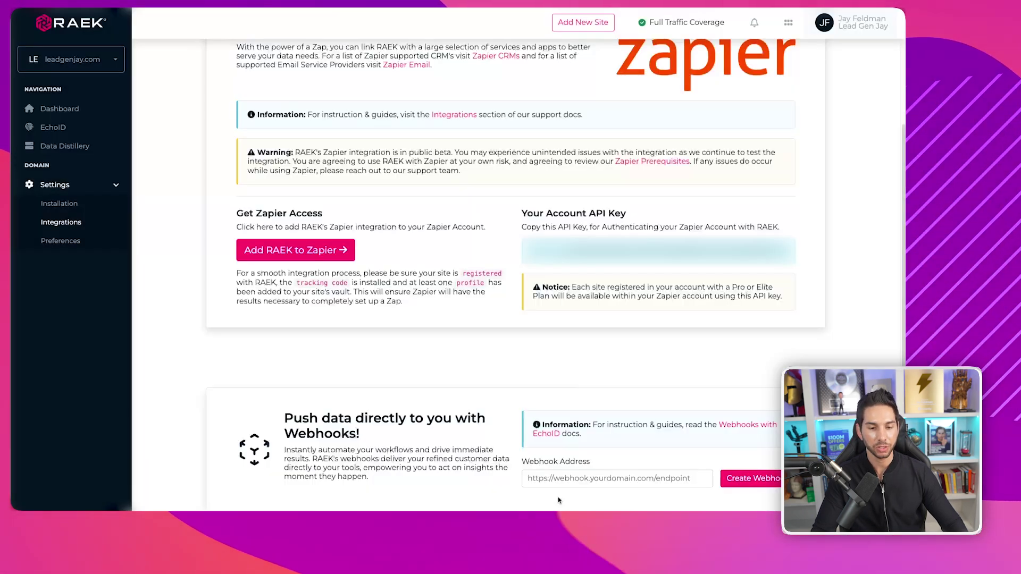
{"action": "left_click", "coordinate": [558, 479]}
{"action": "left_click", "coordinate": [497, 405]}
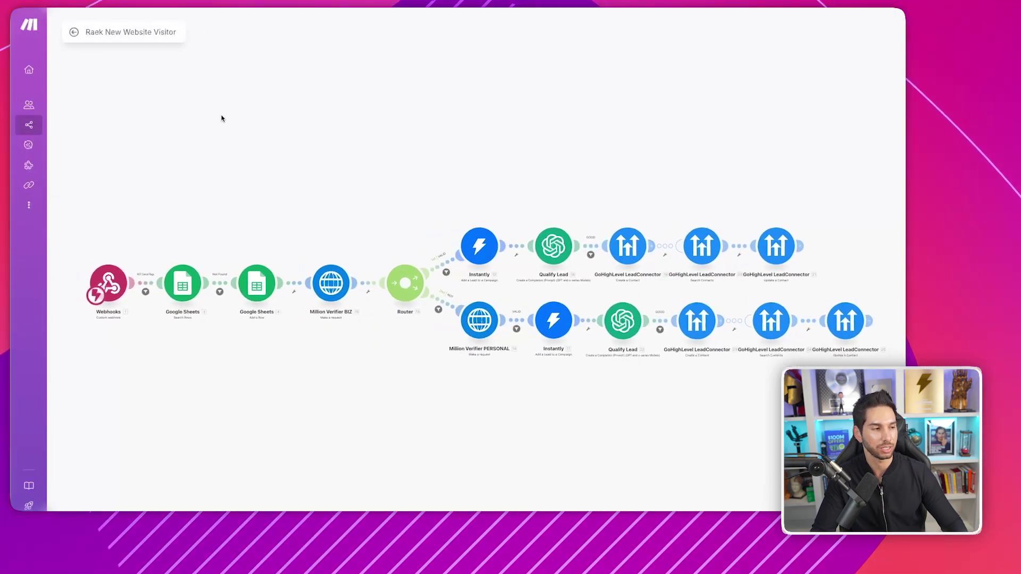
{"action": "left_click", "coordinate": [109, 283]}
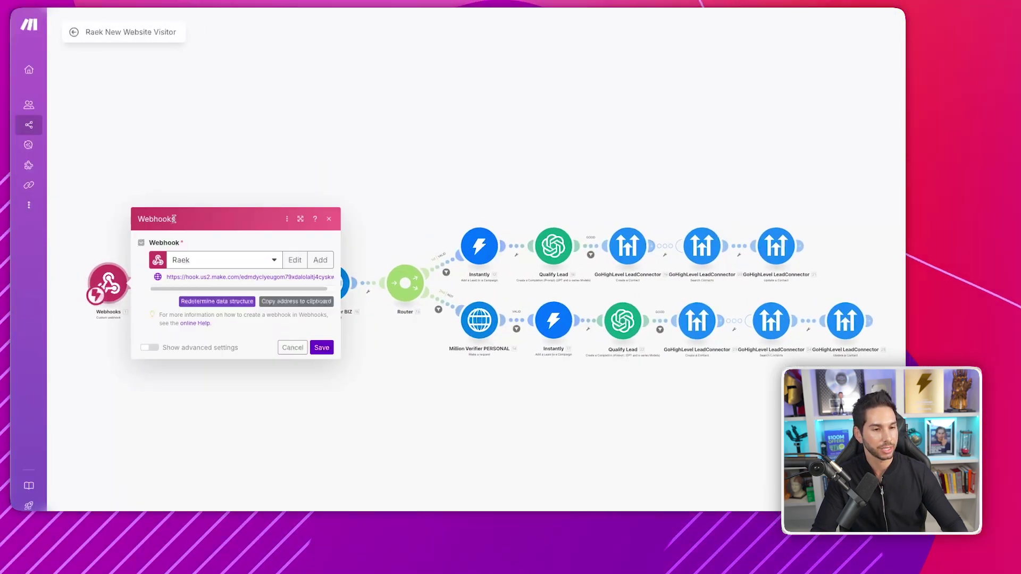
{"action": "left_click", "coordinate": [296, 302]}
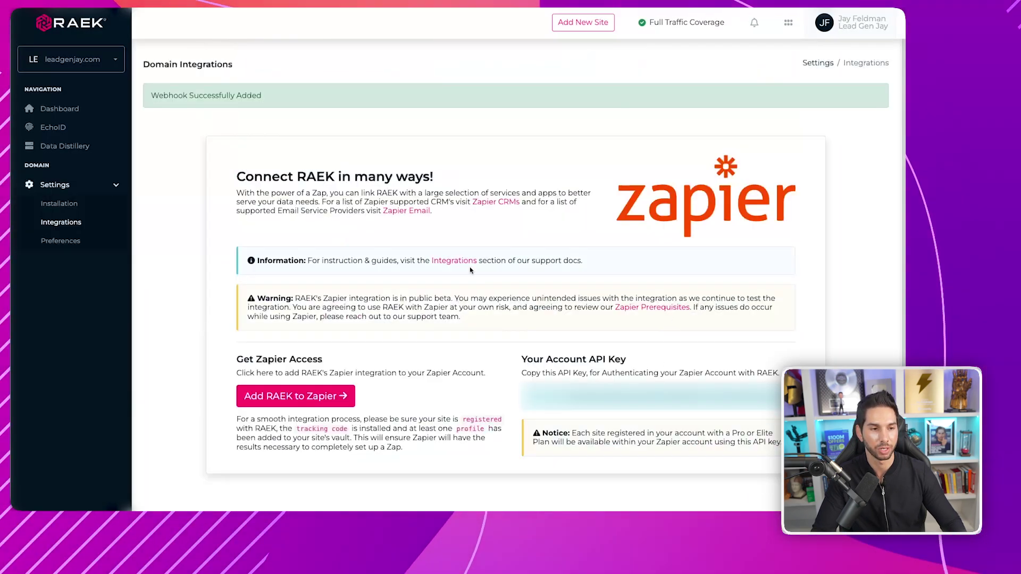
{"action": "left_click_drag", "start_coordinate": [151, 95], "coordinate": [318, 80]}
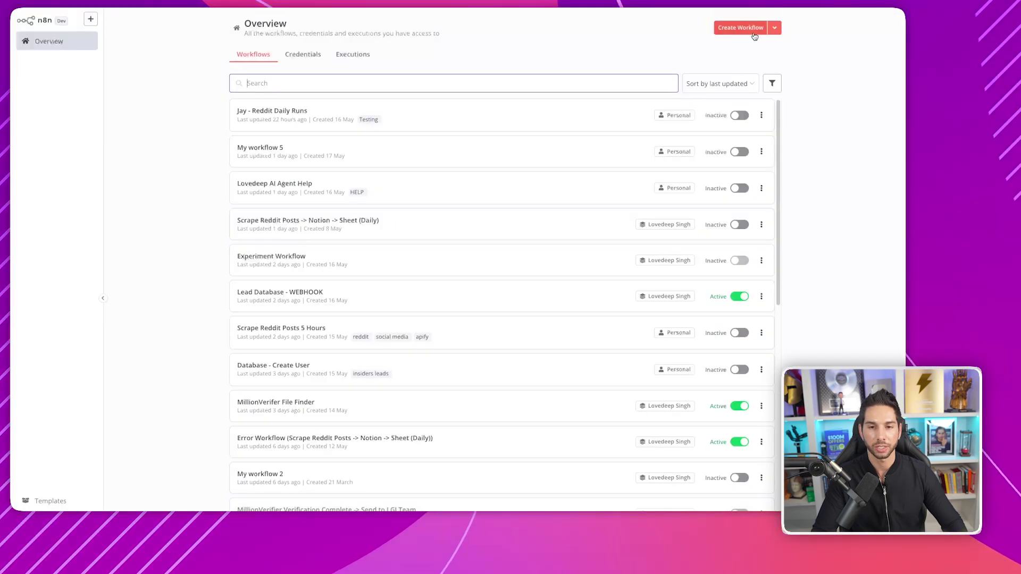
- Create a new workflow in n8n that starts with a webhook call trigger
{"action": "left_click", "coordinate": [740, 27]}
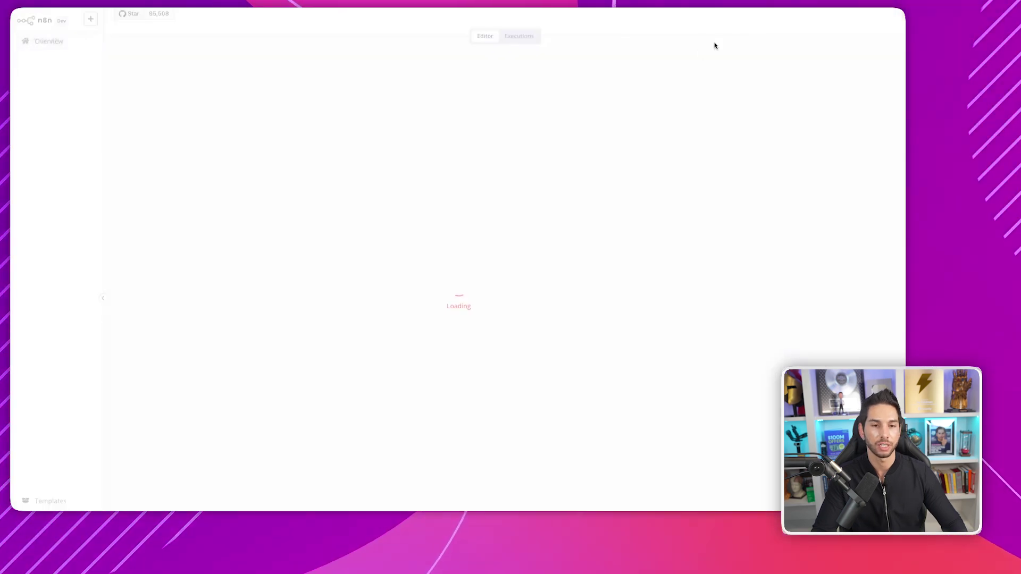
{"action": "left_click", "coordinate": [494, 295]}
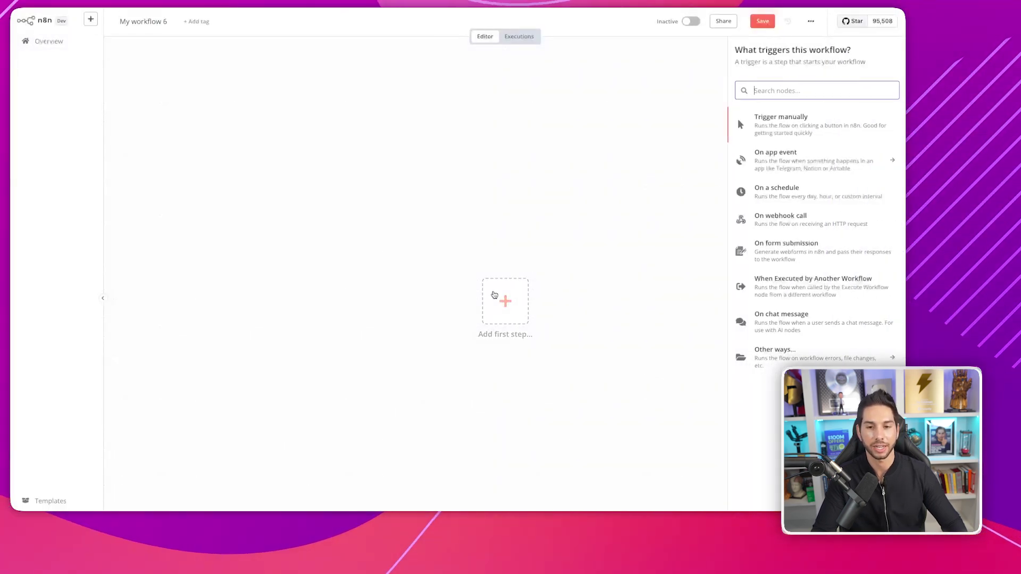
{"action": "left_click", "coordinate": [778, 217]}
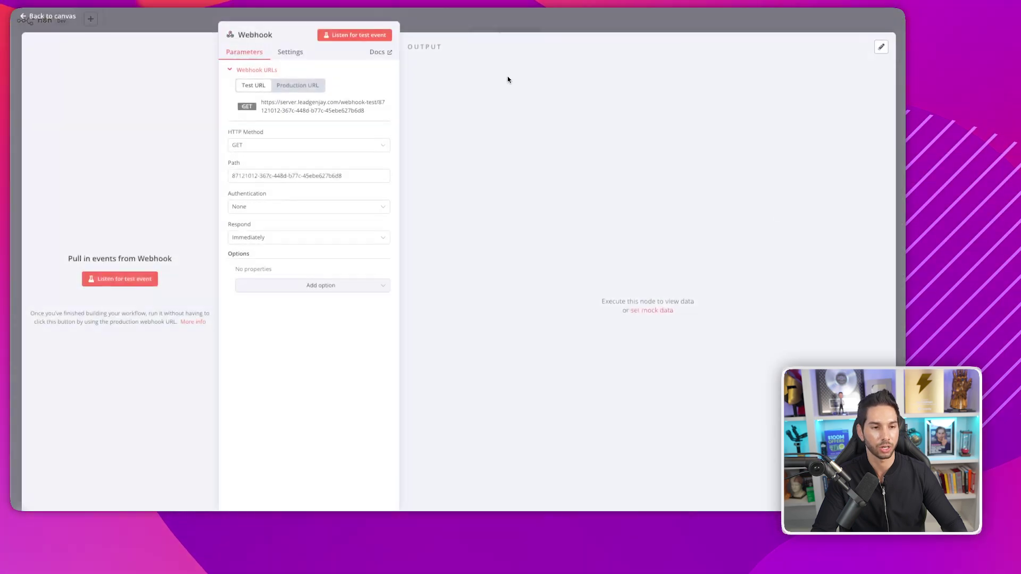
- Allow multiple HTTP methods on the Webhook node and select DELETE, GET, HEAD, PATCH, POST and PUT
{"action": "left_click", "coordinate": [290, 55]}
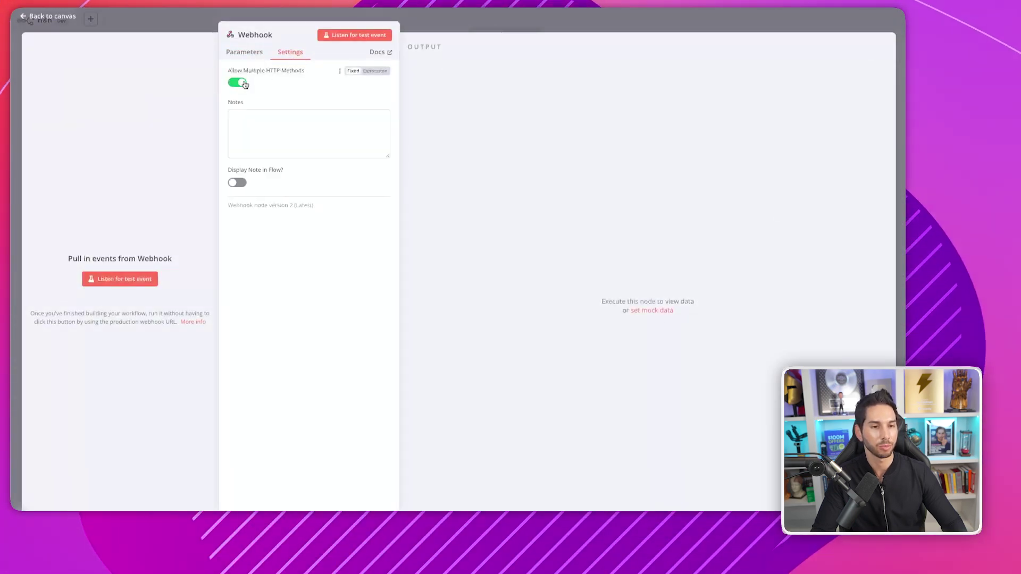
{"action": "left_click", "coordinate": [245, 54]}
{"action": "left_click", "coordinate": [257, 172]}
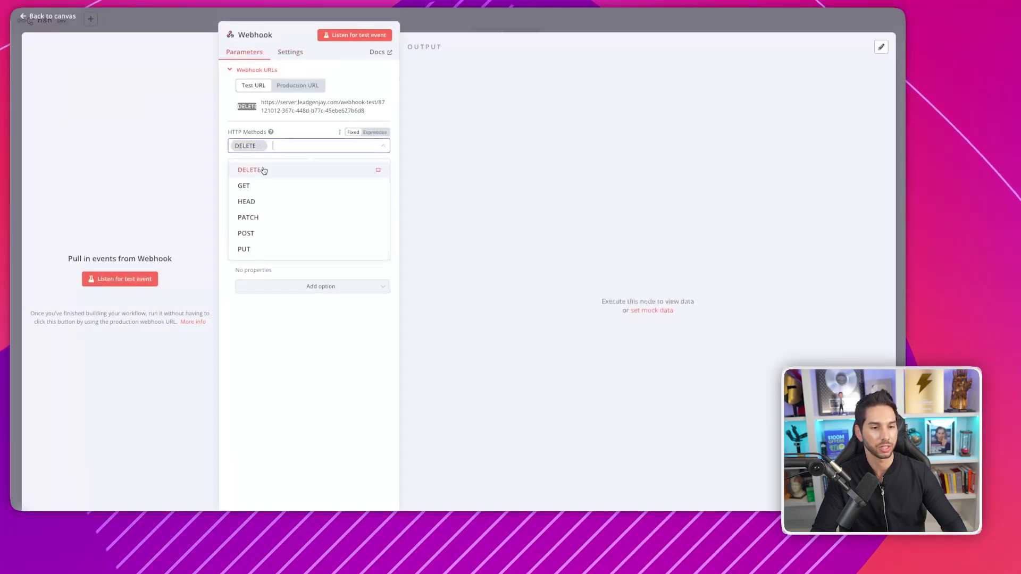
{"action": "left_click", "coordinate": [257, 173]}
{"action": "left_click", "coordinate": [257, 172]}
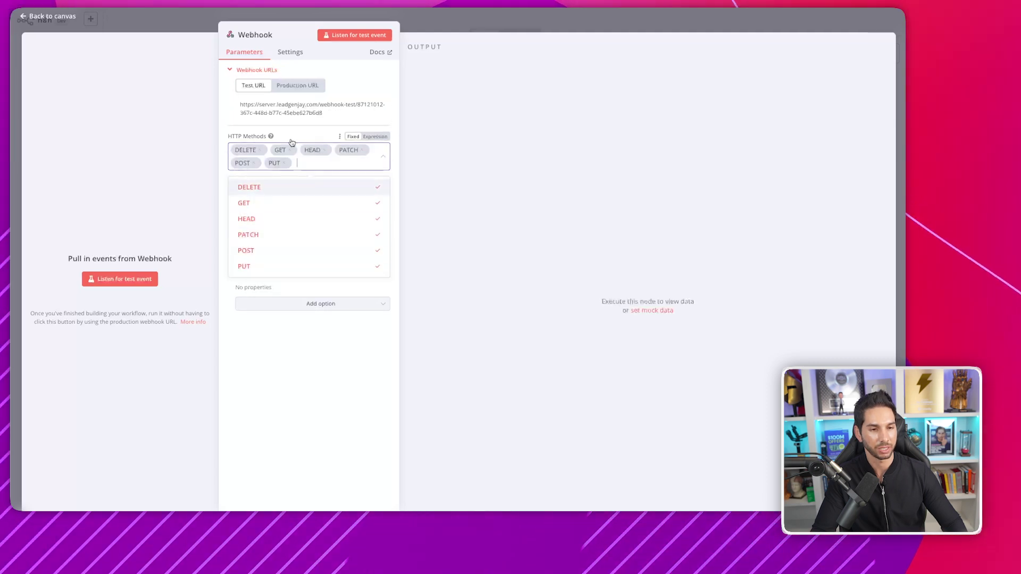
{"action": "left_click", "coordinate": [294, 142]}
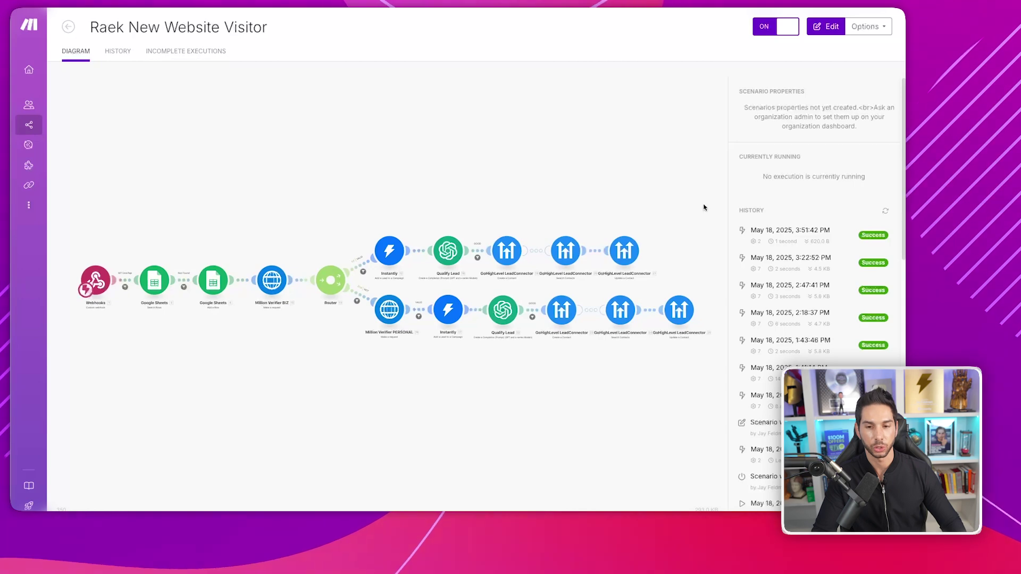
- In Make, open the May 18, 2025 3:22 PM run of Raek New Website Visitor and inspect the webhook's output bundle
{"action": "left_click", "coordinate": [787, 230]}
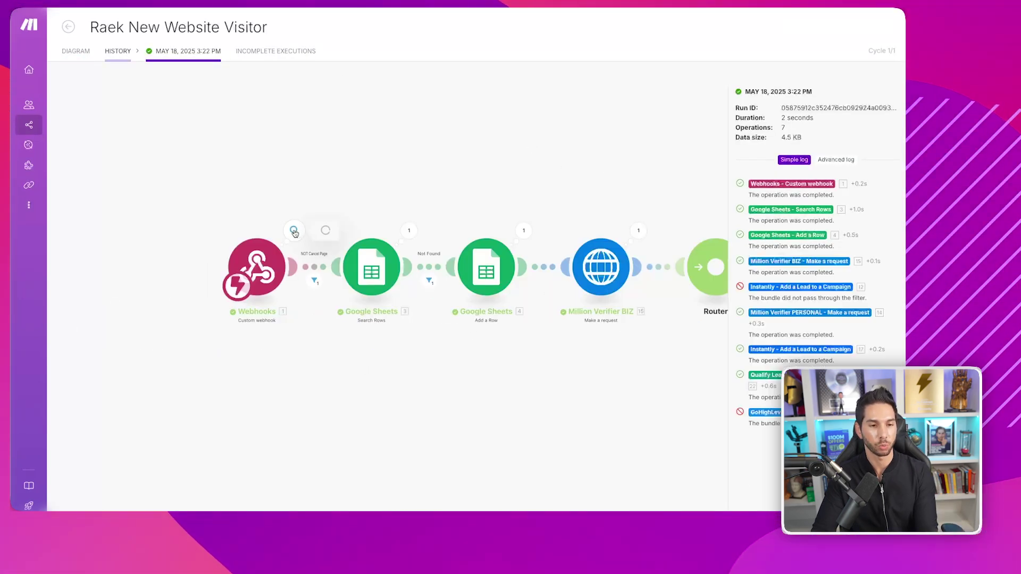
{"action": "left_click", "coordinate": [294, 231]}
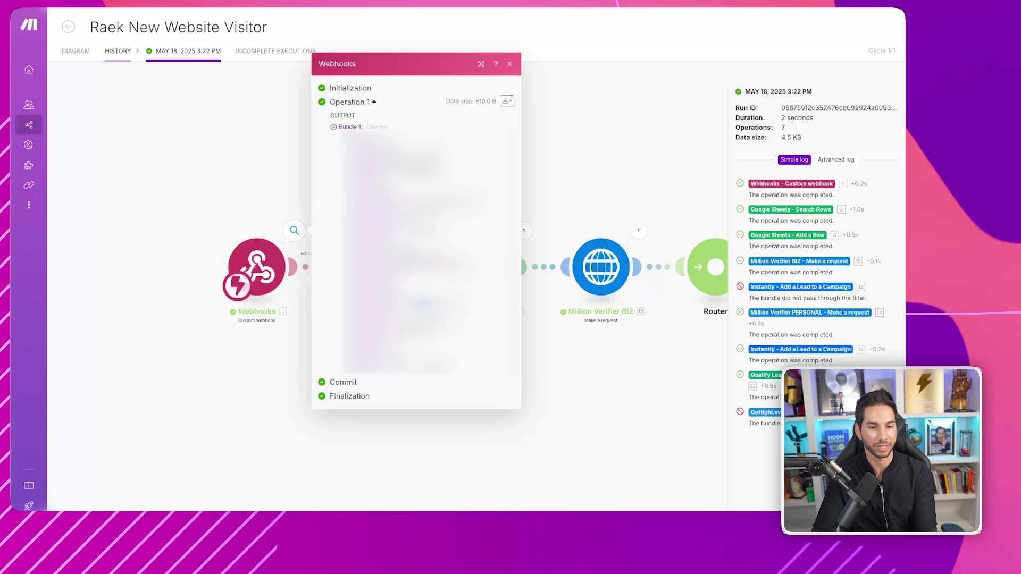
{"action": "left_click", "coordinate": [268, 182]}
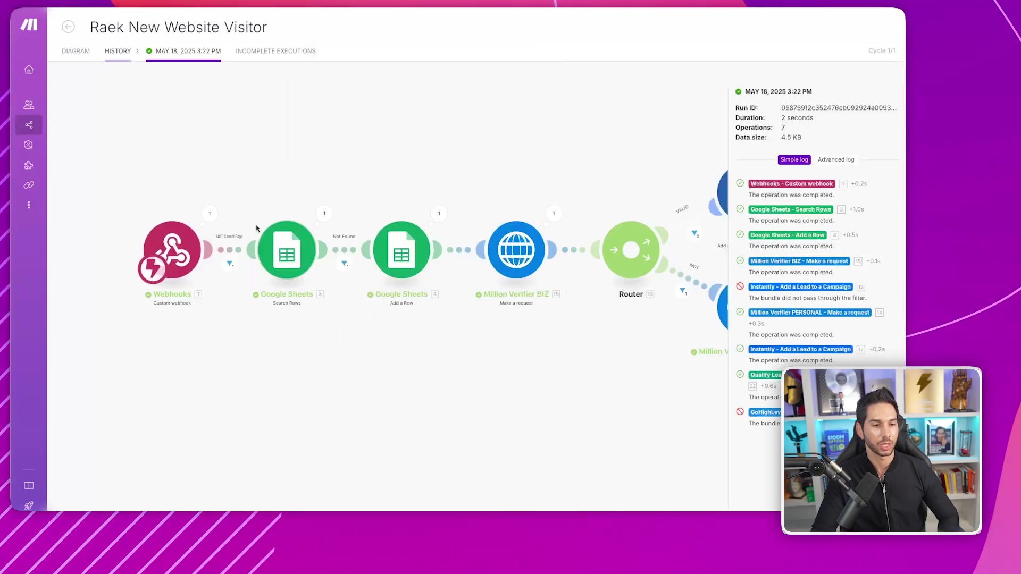
- Inspect the landing page filter after the webhook and the mappings of the Google Sheets Search Rows module
{"action": "left_click", "coordinate": [229, 259]}
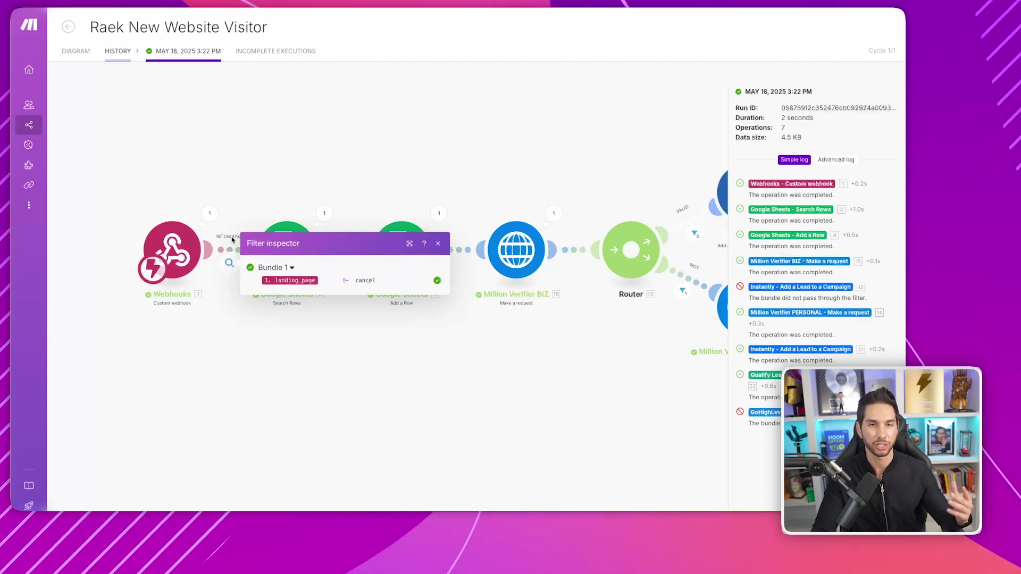
{"action": "left_click", "coordinate": [281, 173]}
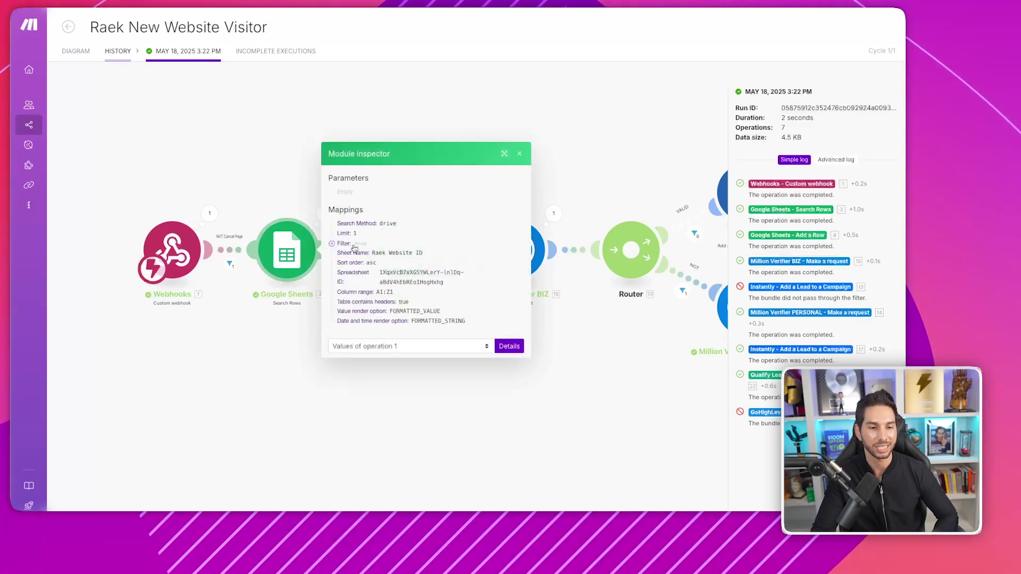
{"action": "key", "text": "Escape"}
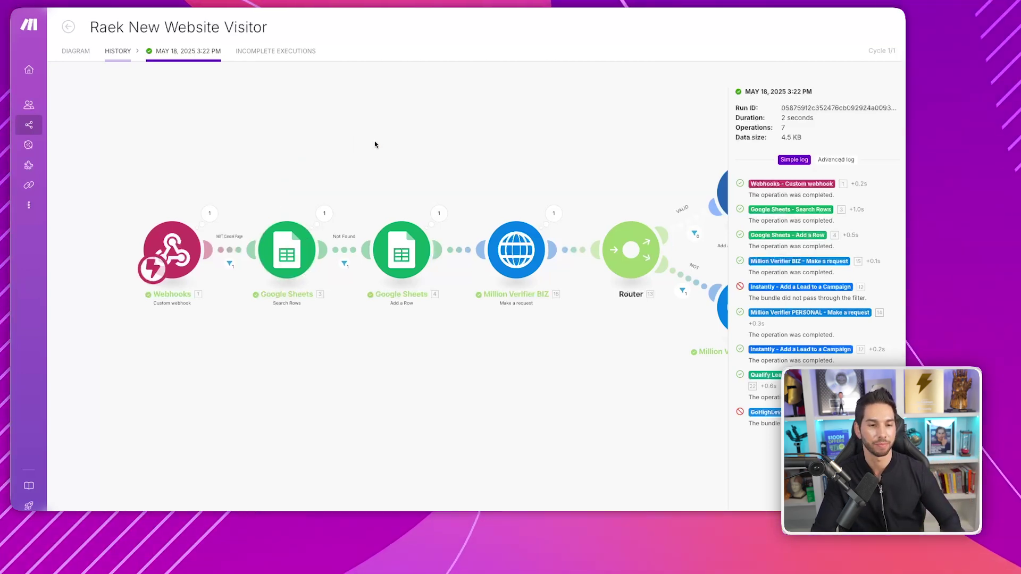
- Inspect the parameters and mappings of the Million Verifier BIZ module
{"action": "left_click_drag", "start_coordinate": [551, 162], "coordinate": [262, 148]}
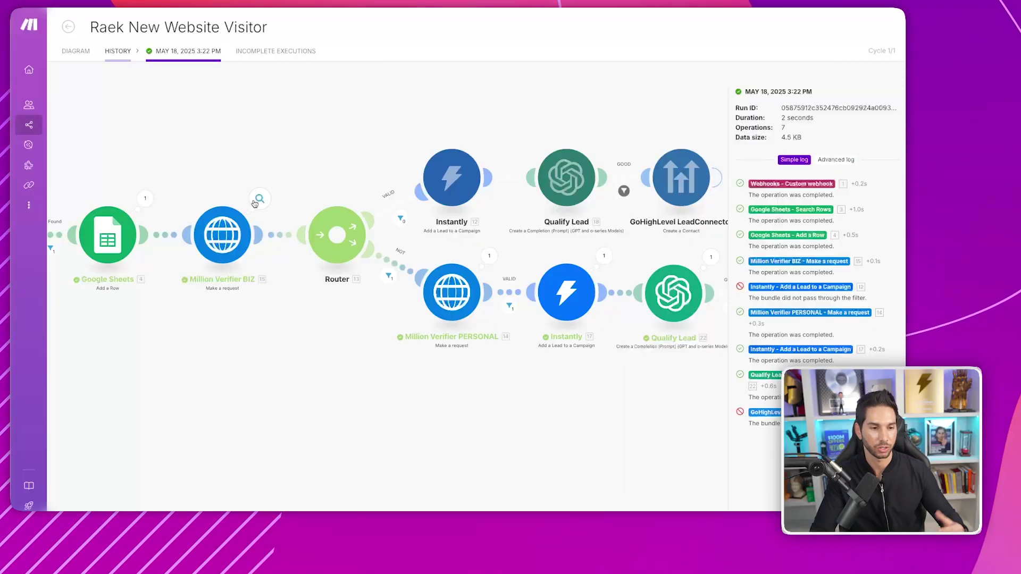
{"action": "left_click", "coordinate": [230, 234]}
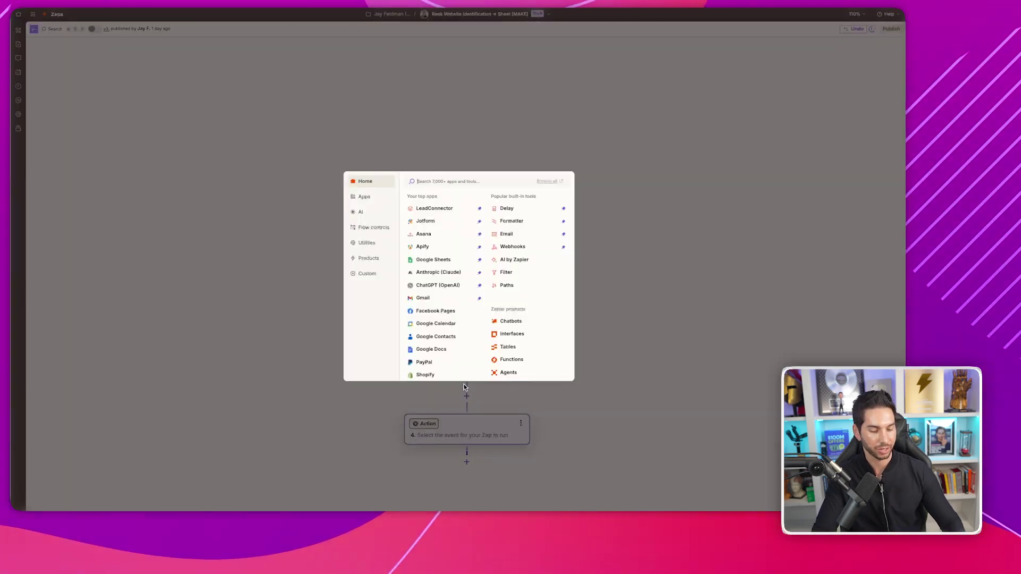
- In Zapier, search the action apps for "mill" and choose MillionVerifier
{"action": "type", "text": "mill"}
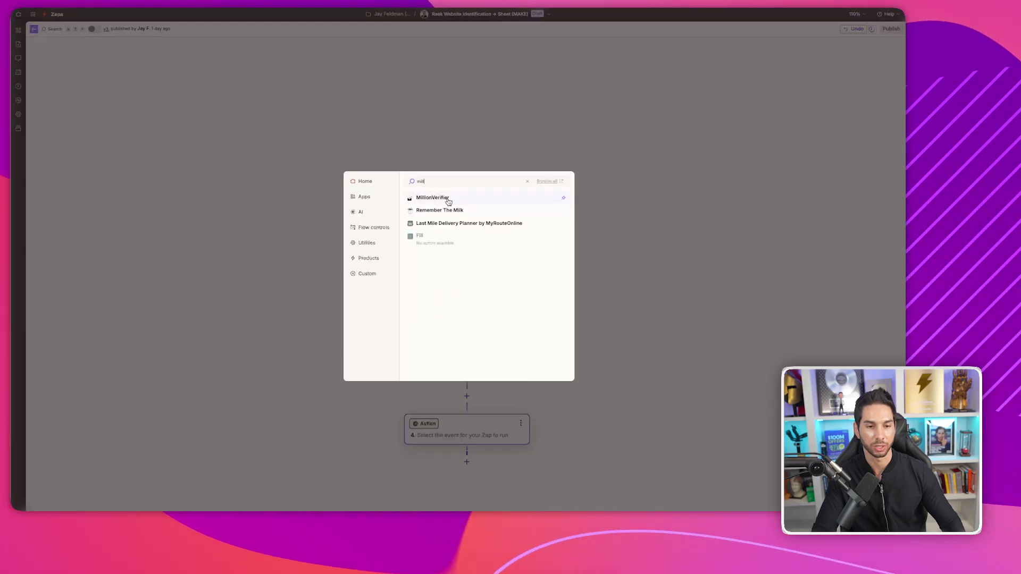
{"action": "left_click", "coordinate": [444, 200]}
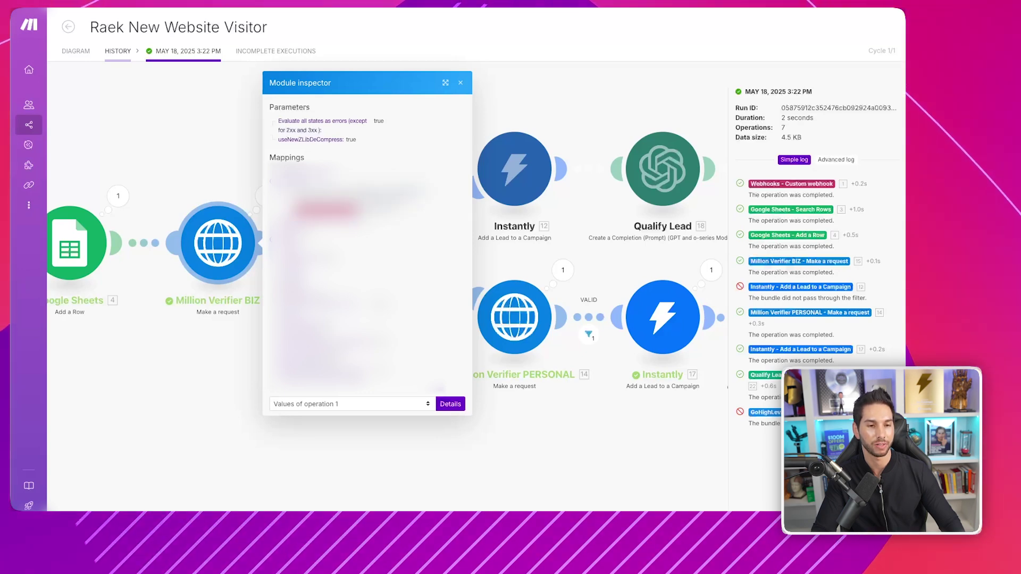
- Back in Make, examine the Million Verifier BIZ operation's output data, focusing on the error line
{"action": "left_click", "coordinate": [200, 136]}
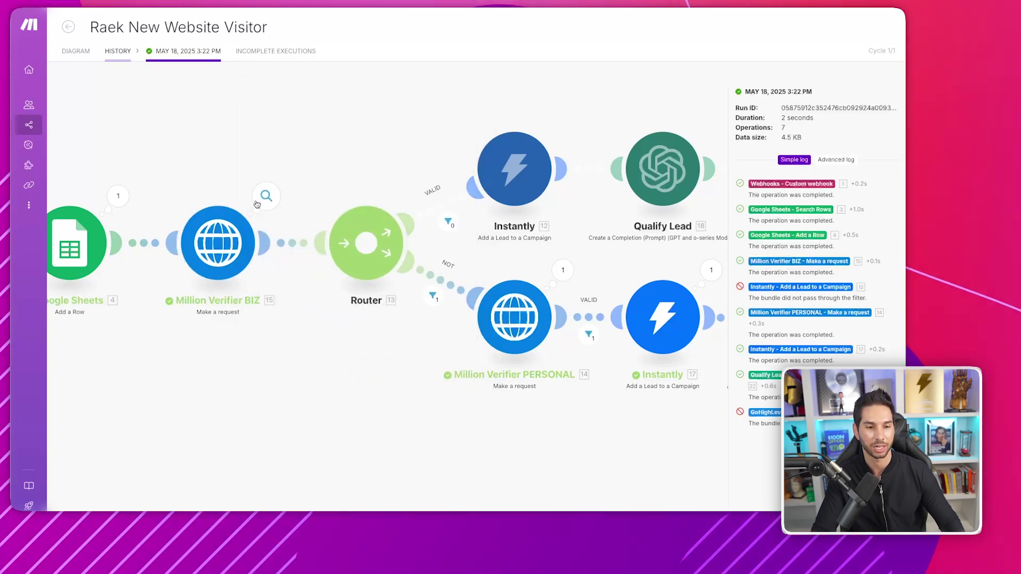
{"action": "left_click", "coordinate": [265, 196]}
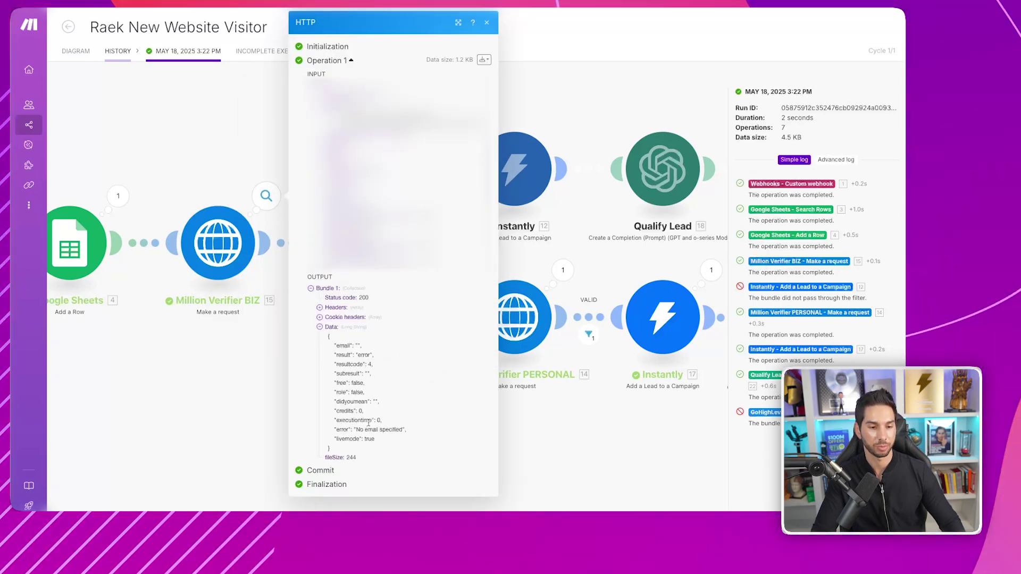
{"action": "triple_click", "coordinate": [368, 430]}
{"action": "left_click", "coordinate": [194, 155]}
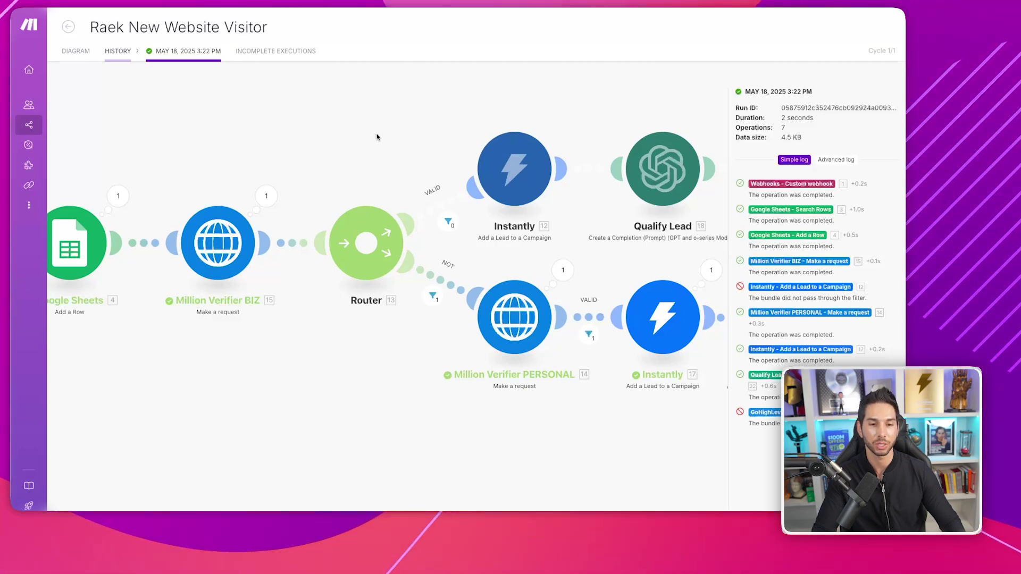
- Follow the router's VALID and NOT branches and examine the quality value in the Million Verifier PERSONAL output
{"action": "left_click_drag", "start_coordinate": [376, 137], "coordinate": [150, 184]}
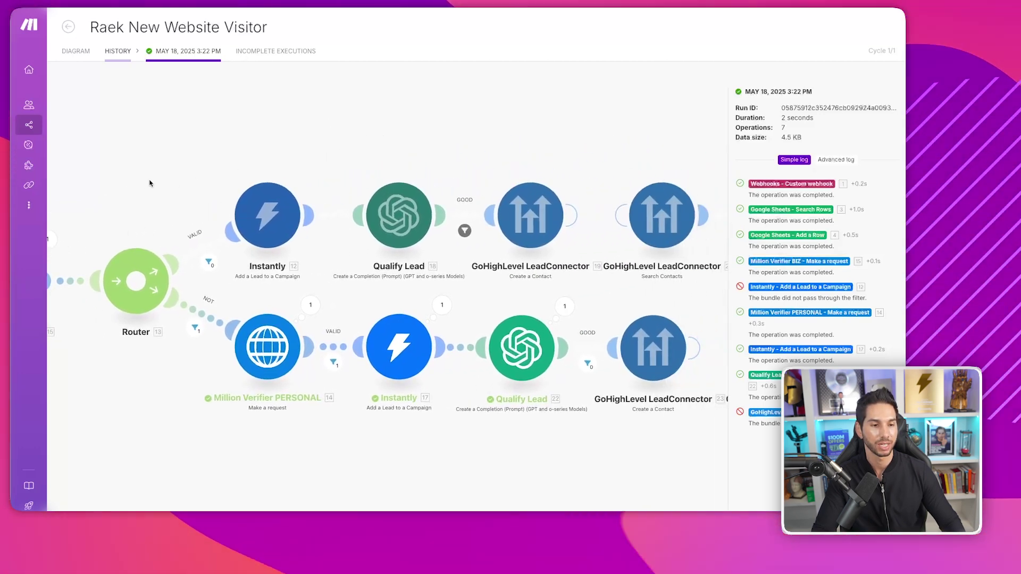
{"action": "scroll", "coordinate": [178, 172], "scroll_direction": "left", "scroll_amount": 5}
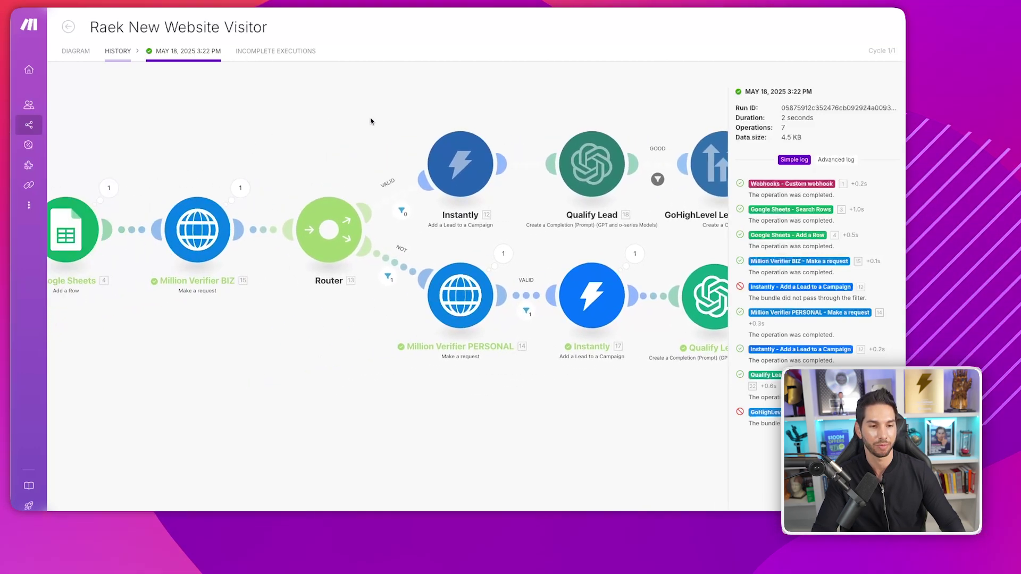
{"action": "scroll", "coordinate": [178, 172], "scroll_direction": "right", "scroll_amount": 3}
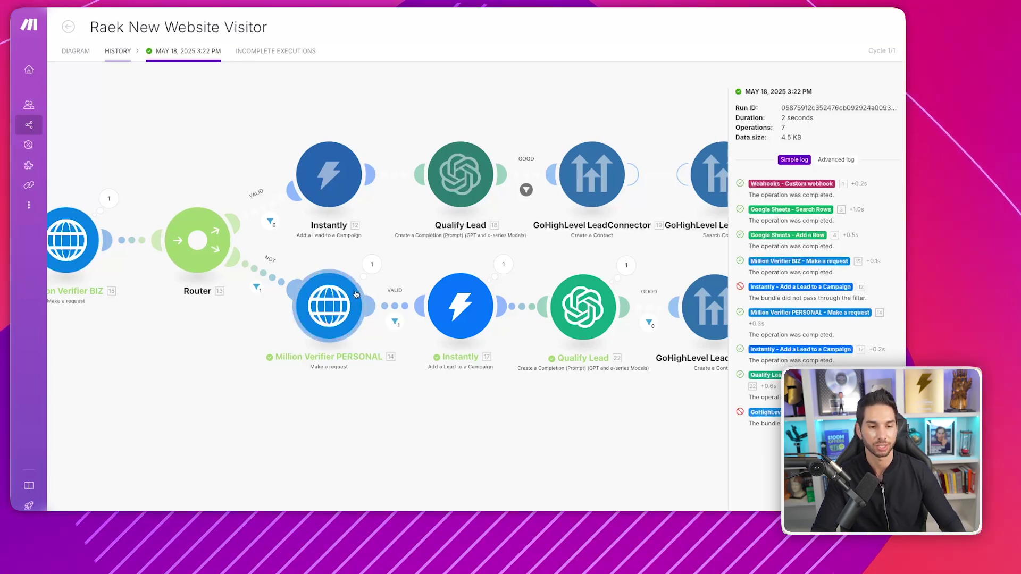
{"action": "left_click", "coordinate": [365, 272]}
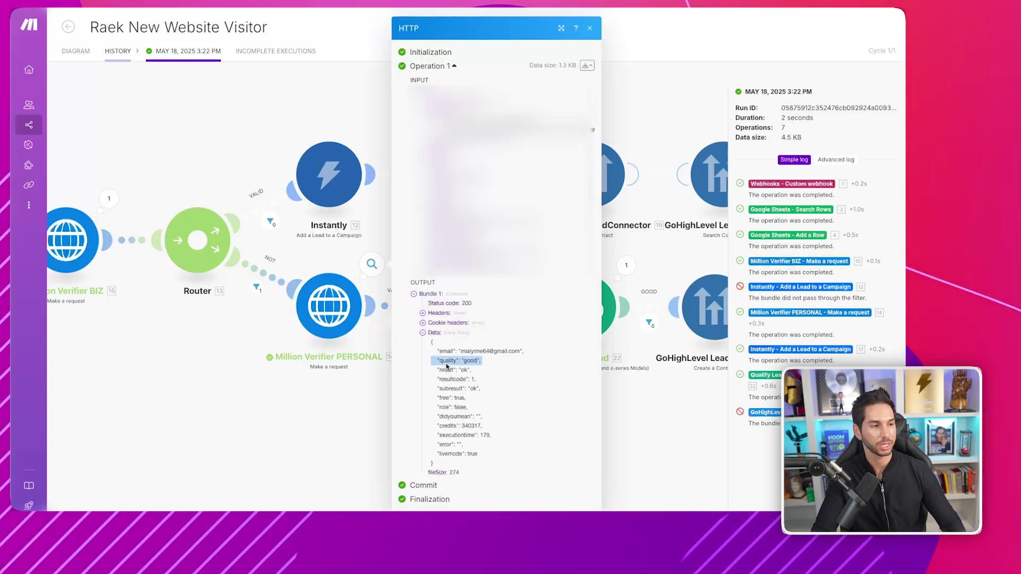
{"action": "left_click", "coordinate": [343, 443]}
- Inspect the lower branch's Instantly mappings, including both custom variables, and the mappings of its Qualify Lead module
{"action": "scroll", "coordinate": [314, 336], "scroll_direction": "right", "scroll_amount": 3}
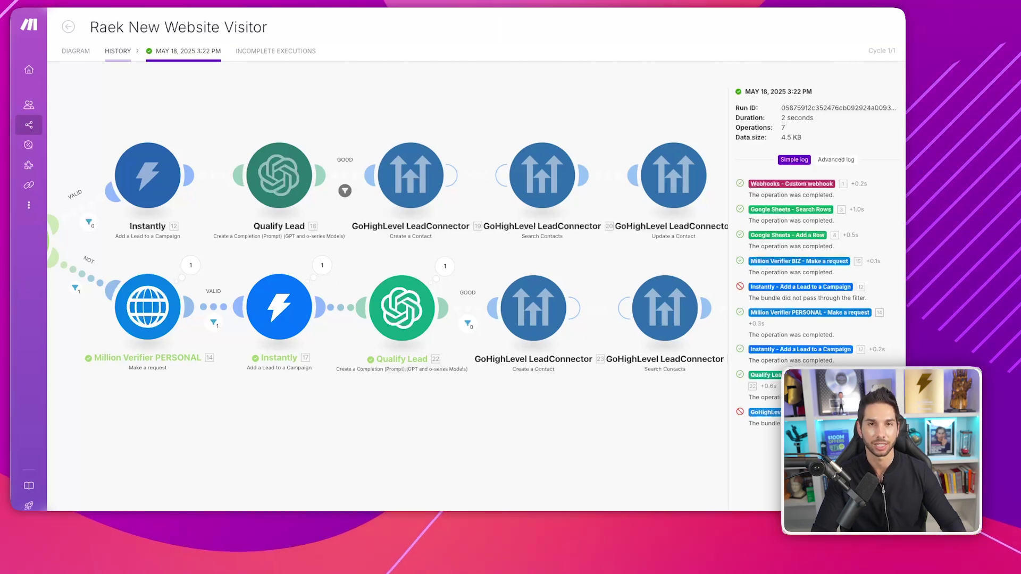
{"action": "left_click", "coordinate": [322, 265]}
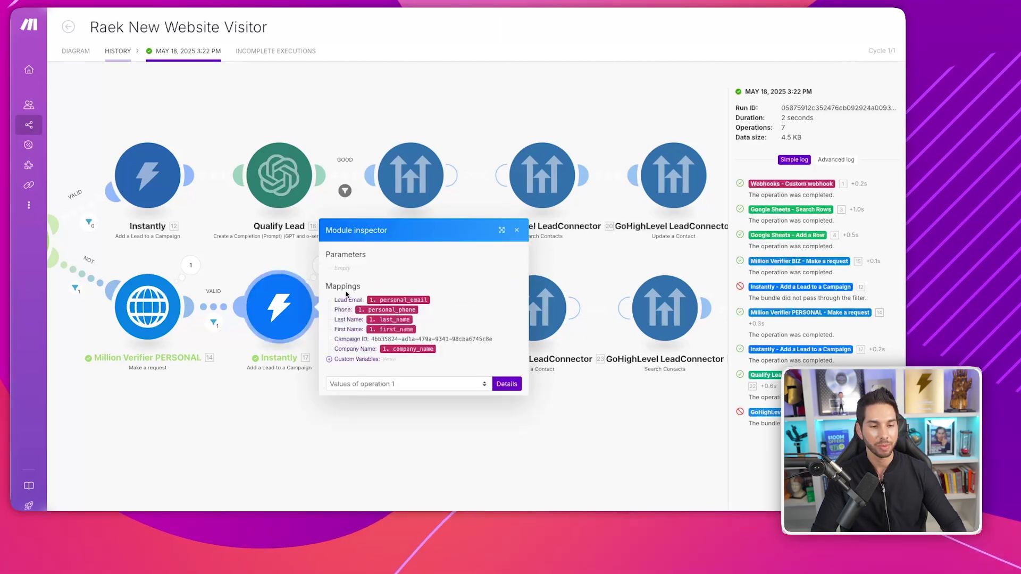
{"action": "left_click", "coordinate": [329, 359]}
{"action": "left_click", "coordinate": [338, 360]}
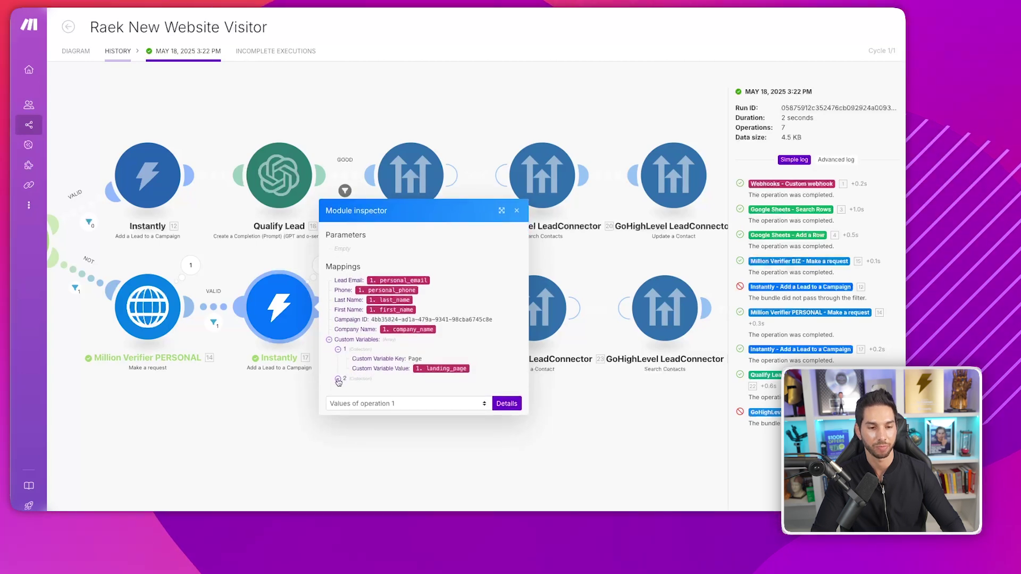
{"action": "left_click", "coordinate": [338, 380]}
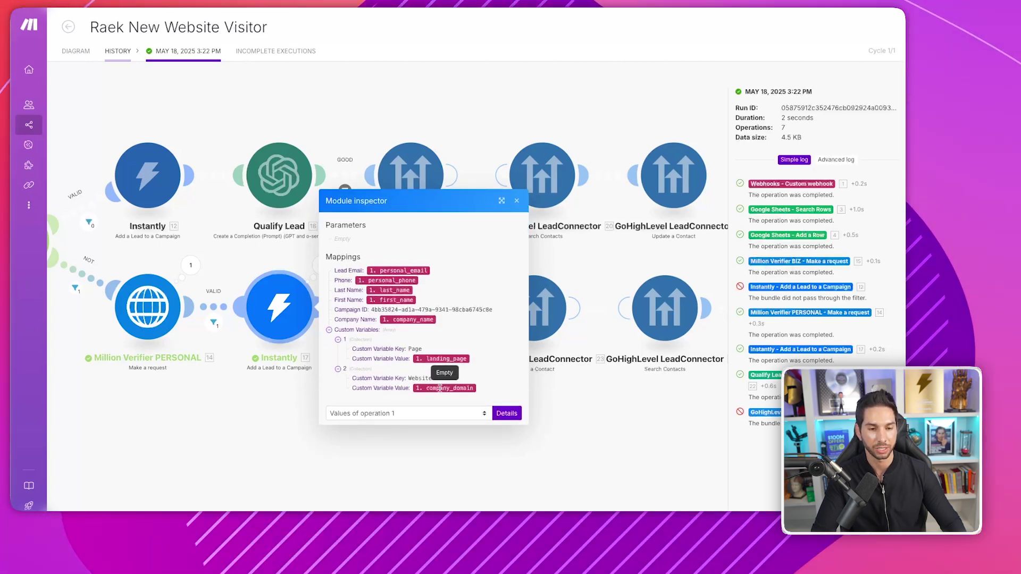
{"action": "left_click", "coordinate": [337, 440]}
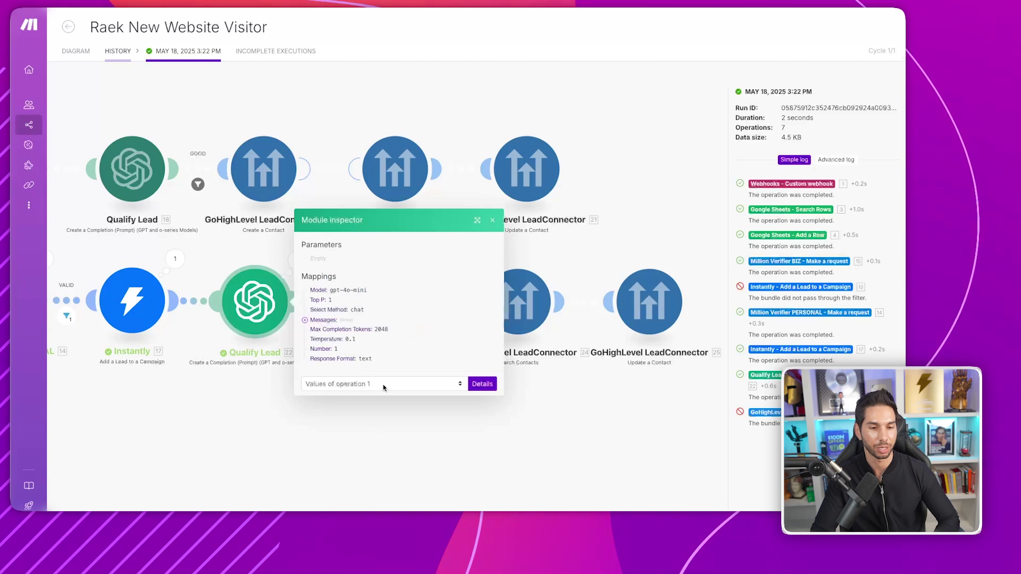
{"action": "left_click", "coordinate": [367, 451]}
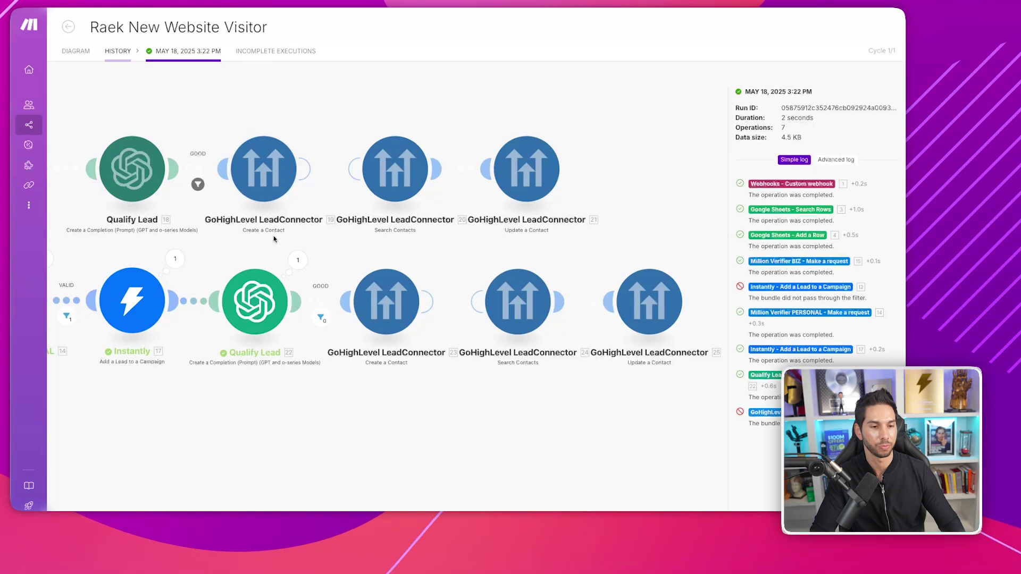
- Return to the scenario diagram and open the lower branch's Qualify Lead module to examine its Developer / System message
{"action": "key", "text": "alt+Left"}
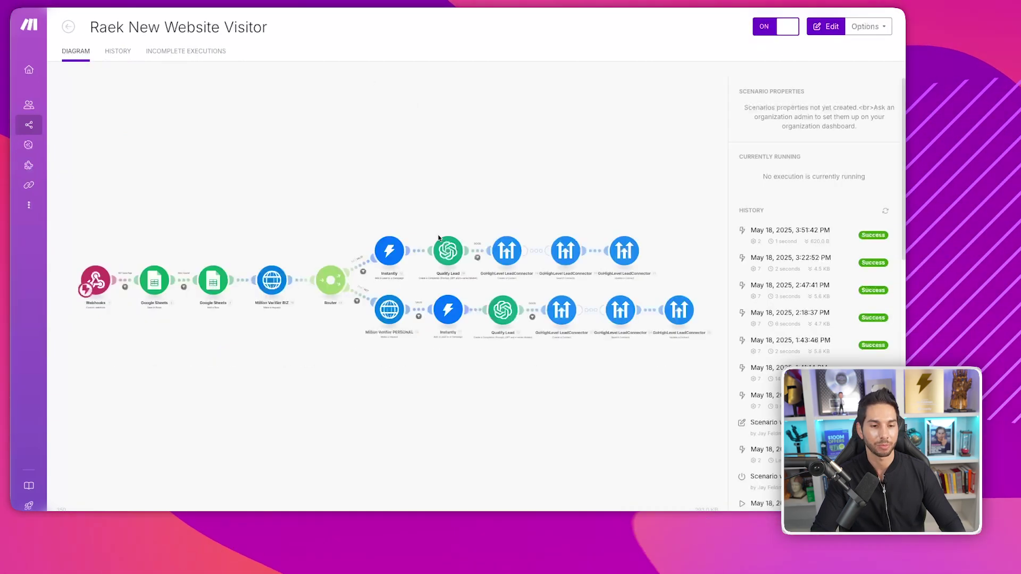
{"action": "left_click", "coordinate": [502, 311]}
{"action": "scroll", "coordinate": [566, 320], "scroll_direction": "down", "scroll_amount": 5}
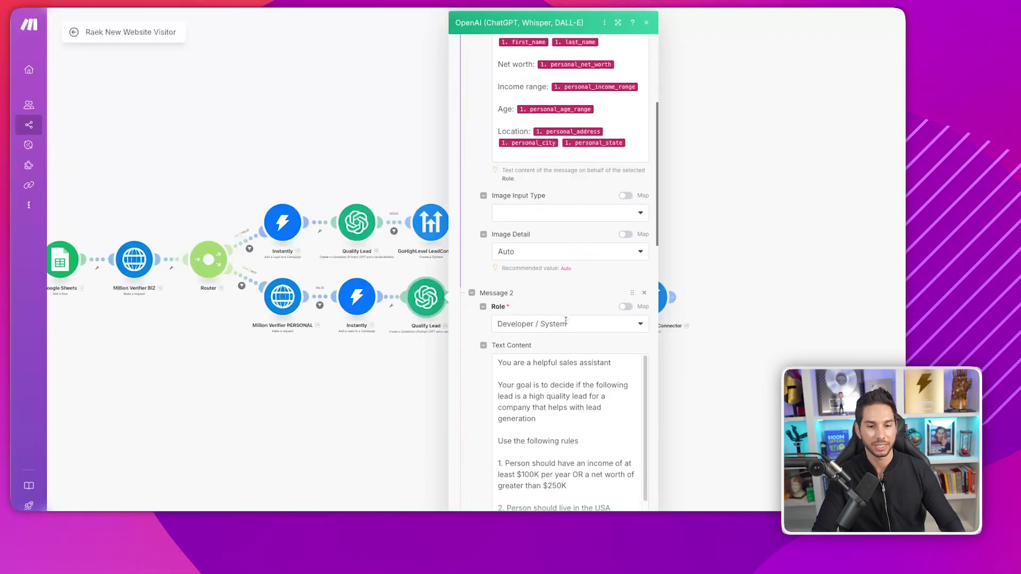
{"action": "scroll", "coordinate": [566, 320], "scroll_direction": "down", "scroll_amount": 2}
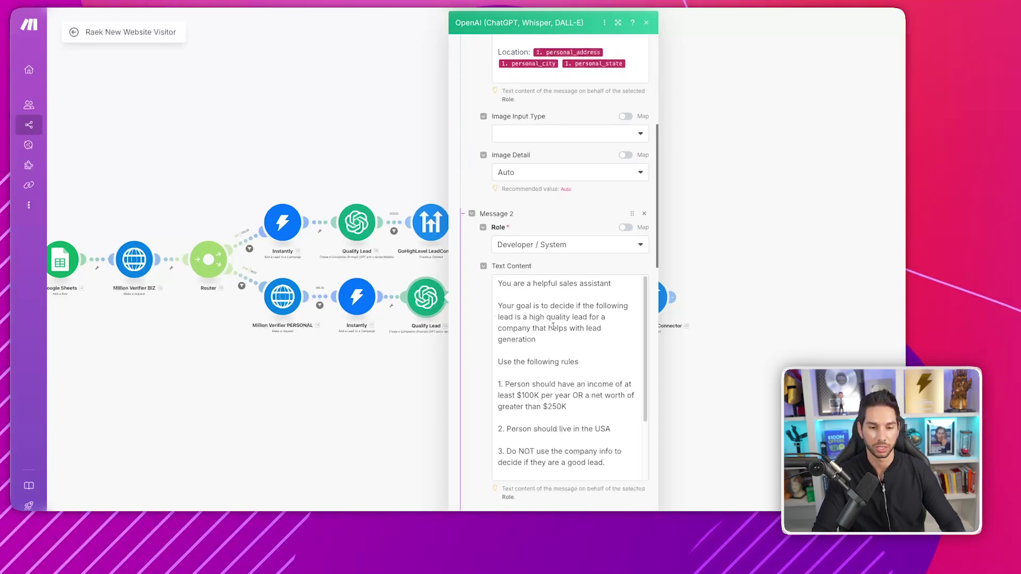
{"action": "scroll", "coordinate": [556, 330], "scroll_direction": "down", "scroll_amount": 3}
- Examine the income, location and company-info rules and the GOOD or BAD output instruction in the system prompt, and close the module
{"action": "left_click_drag", "start_coordinate": [582, 332], "coordinate": [498, 305]}
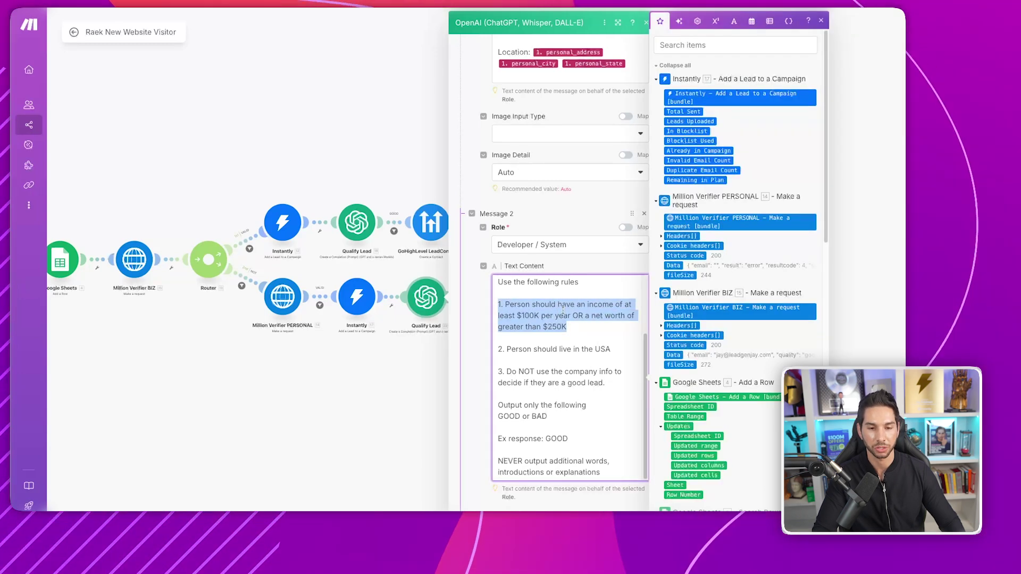
{"action": "left_click", "coordinate": [576, 327]}
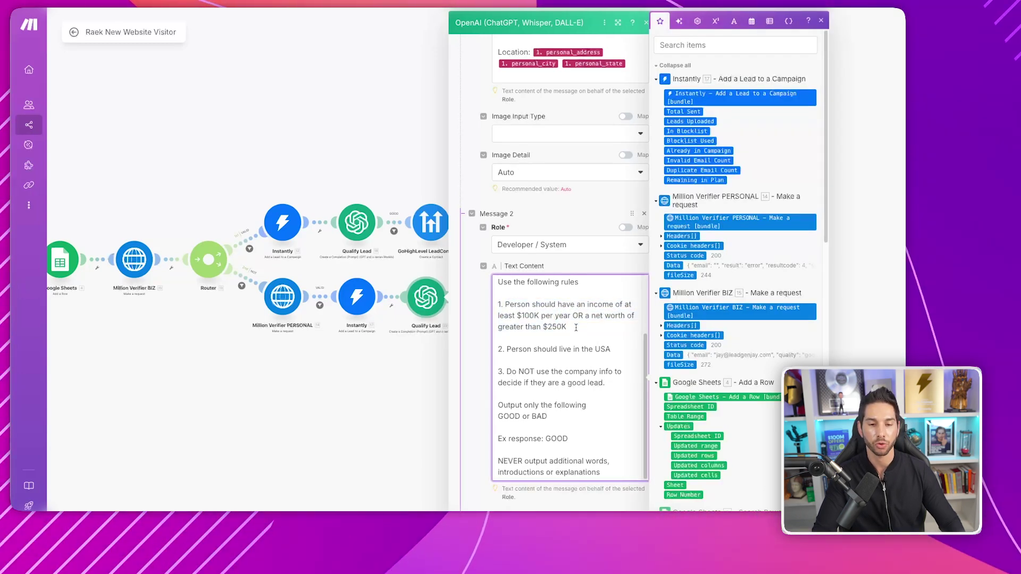
{"action": "triple_click", "coordinate": [567, 346]}
{"action": "left_click", "coordinate": [606, 383]}
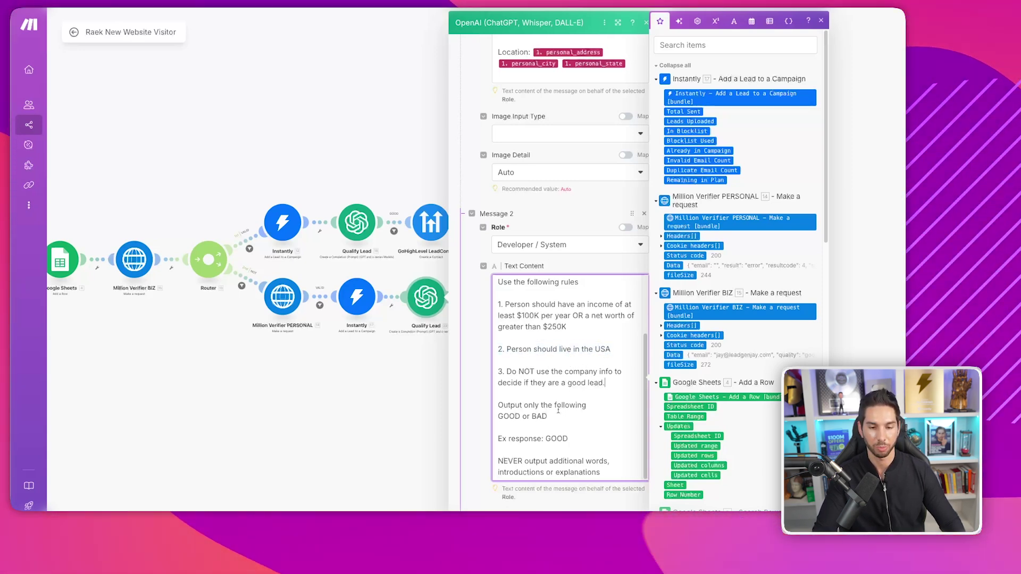
{"action": "scroll", "coordinate": [541, 415], "scroll_direction": "down", "scroll_amount": 1}
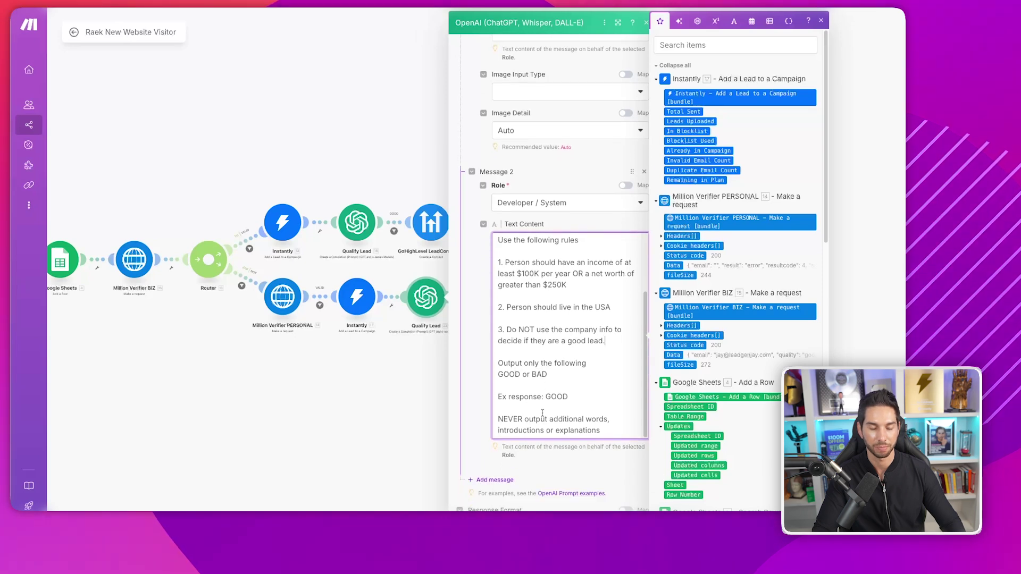
{"action": "left_click", "coordinate": [370, 109]}
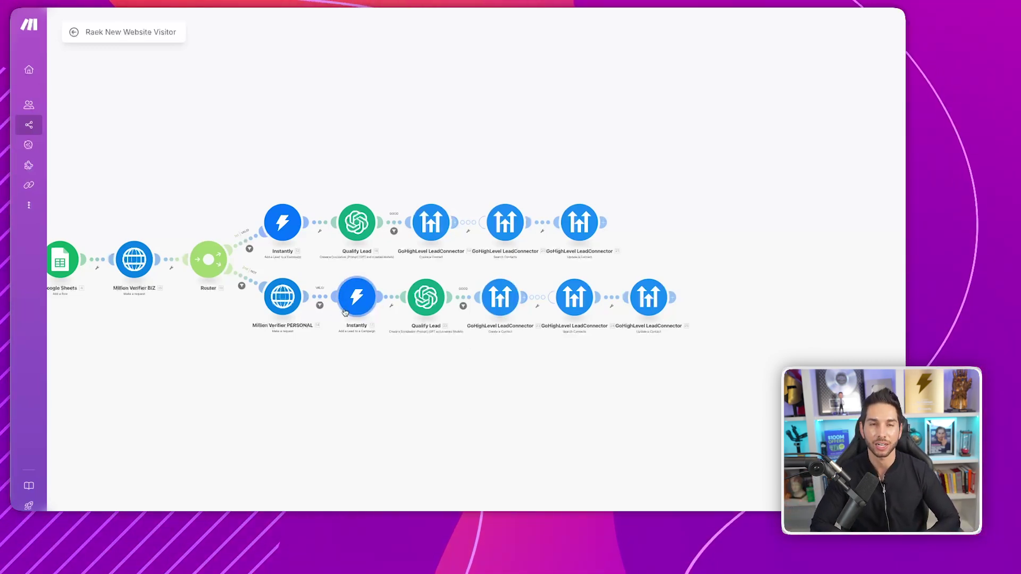
- Examine the GoHighLevel modules in Make, and switch to GoHighLevel to open the Raek - High Value Leads workflow
{"action": "scroll", "coordinate": [345, 312], "scroll_direction": "up", "scroll_amount": 5}
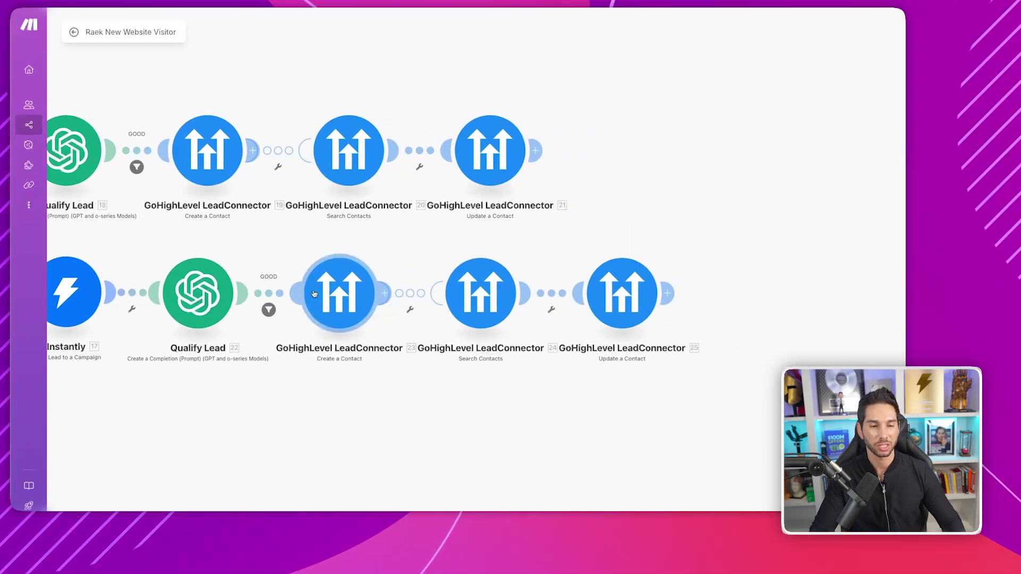
{"action": "left_click_drag", "start_coordinate": [320, 431], "coordinate": [366, 421]}
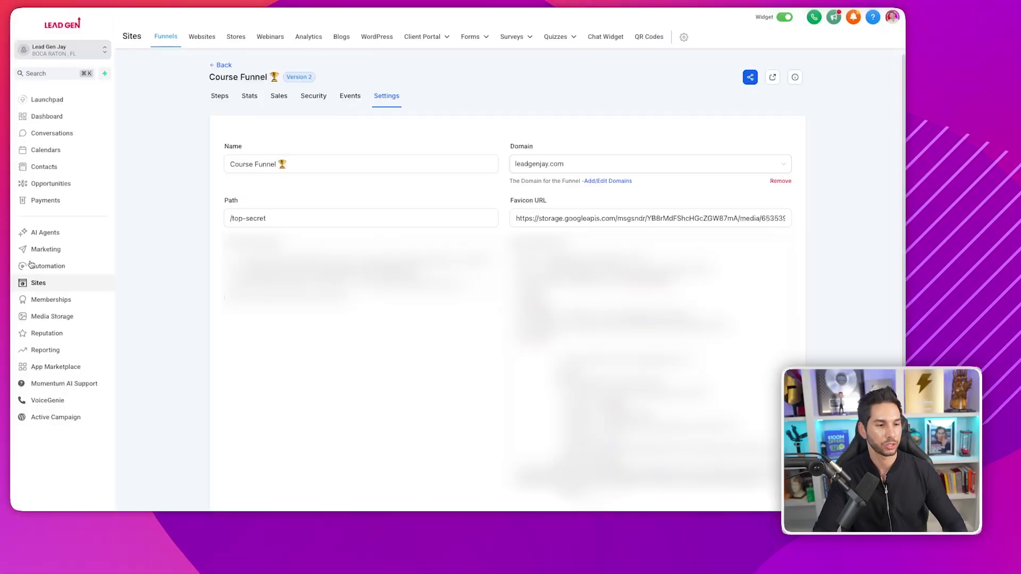
{"action": "left_click", "coordinate": [38, 268]}
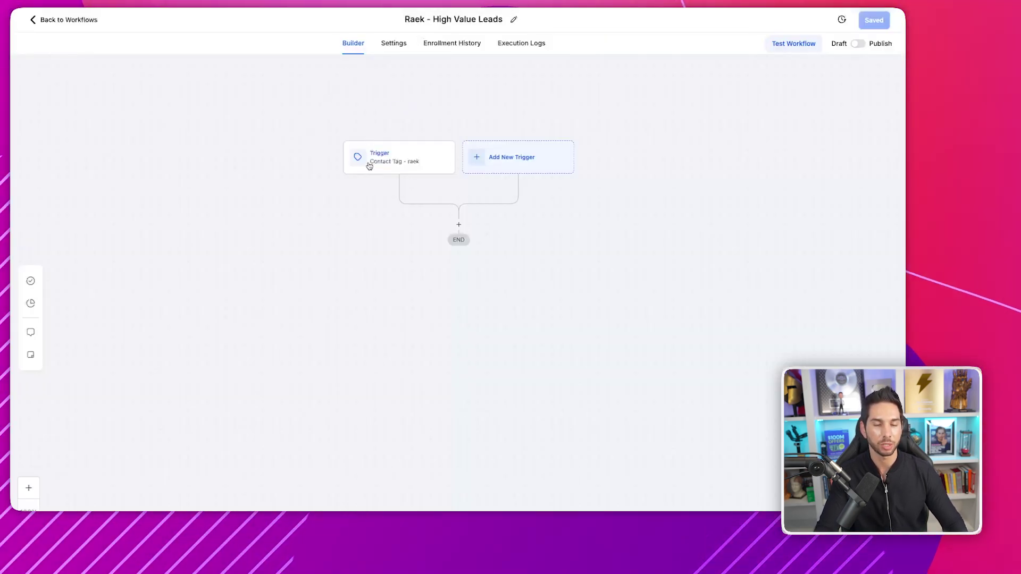
- Add a Send Internal Notification action below the raek contact tag trigger and set its notification type to Email
{"action": "left_click", "coordinate": [459, 225]}
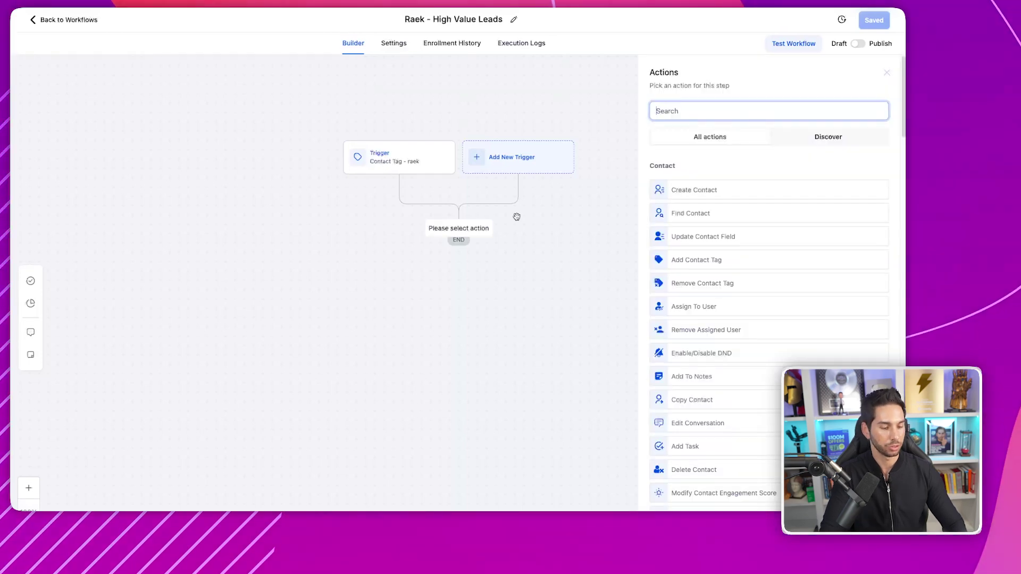
{"action": "type", "text": "inter"}
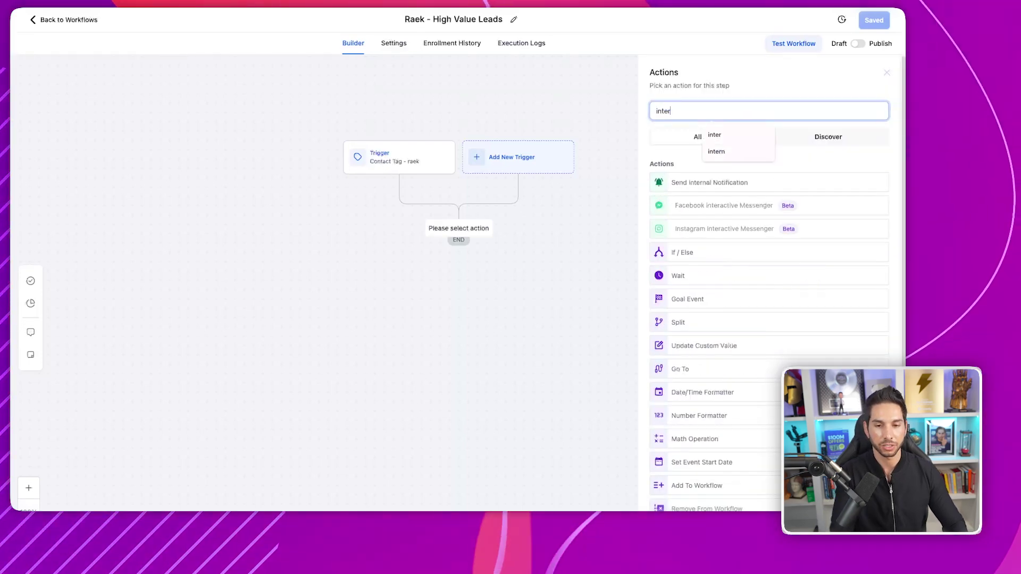
{"action": "left_click", "coordinate": [661, 183]}
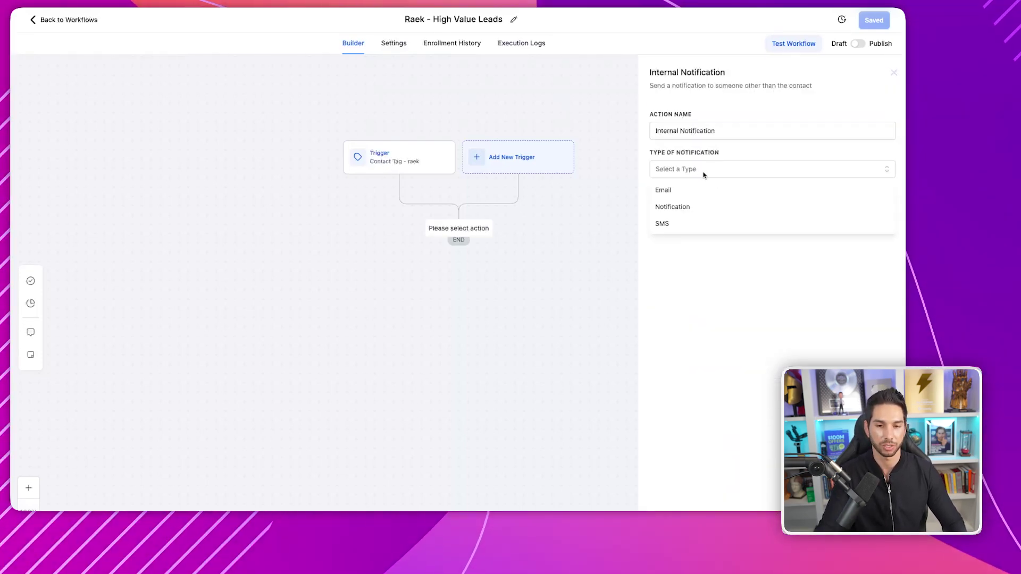
{"action": "left_click", "coordinate": [664, 191]}
{"action": "left_click", "coordinate": [696, 225]}
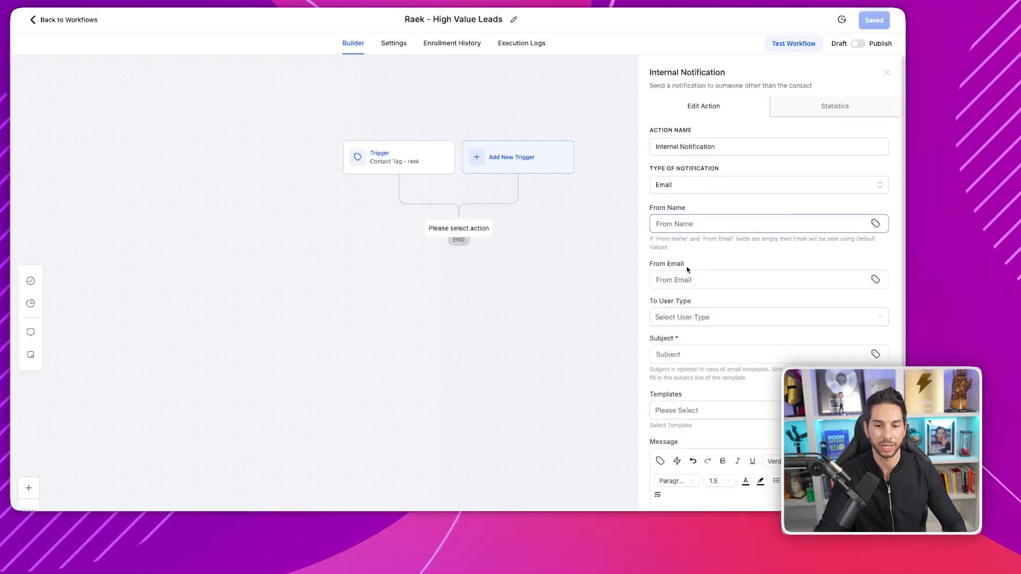
- Set the notification's recipient type to Custom Email and enter the sales colleague's e-mail address
{"action": "left_click", "coordinate": [697, 317]}
{"action": "left_click", "coordinate": [671, 388]}
{"action": "left_click", "coordinate": [716, 355]}
{"action": "type", "text": "ty"}
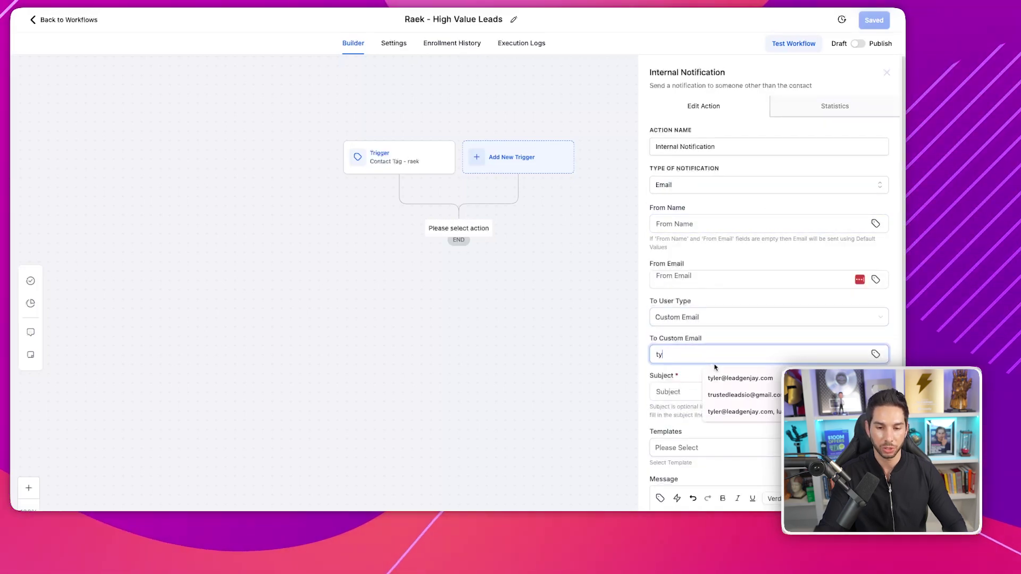
{"action": "left_click", "coordinate": [740, 378]}
- Set the subject to "High Value Lead RAEK: {{contact.name}}" and write a greeting announcing a new high value lead
{"action": "left_click", "coordinate": [678, 392]}
{"action": "type", "text": "High Value Lead"}
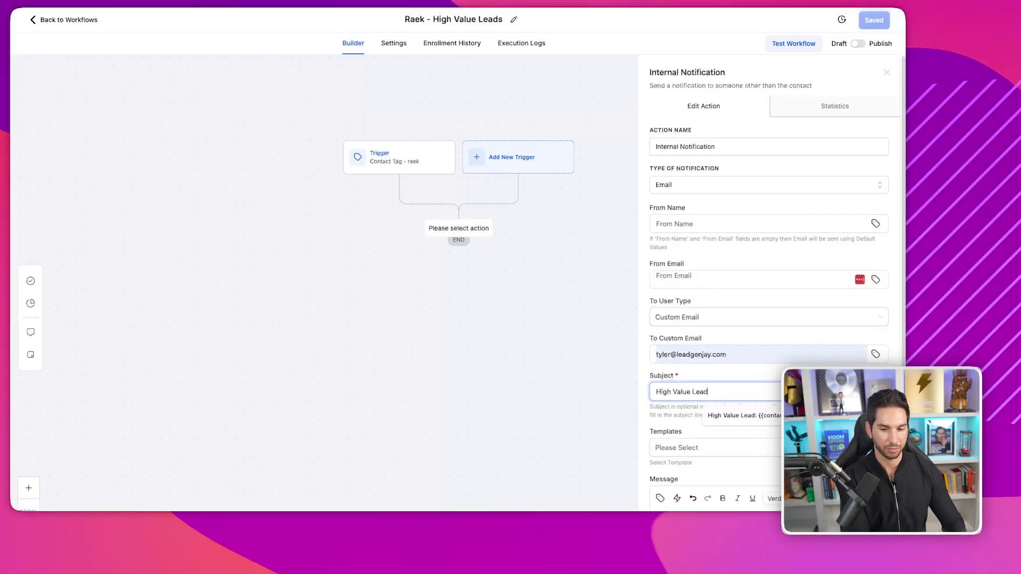
{"action": "type", "text": " RAEK: {{contact.name"}
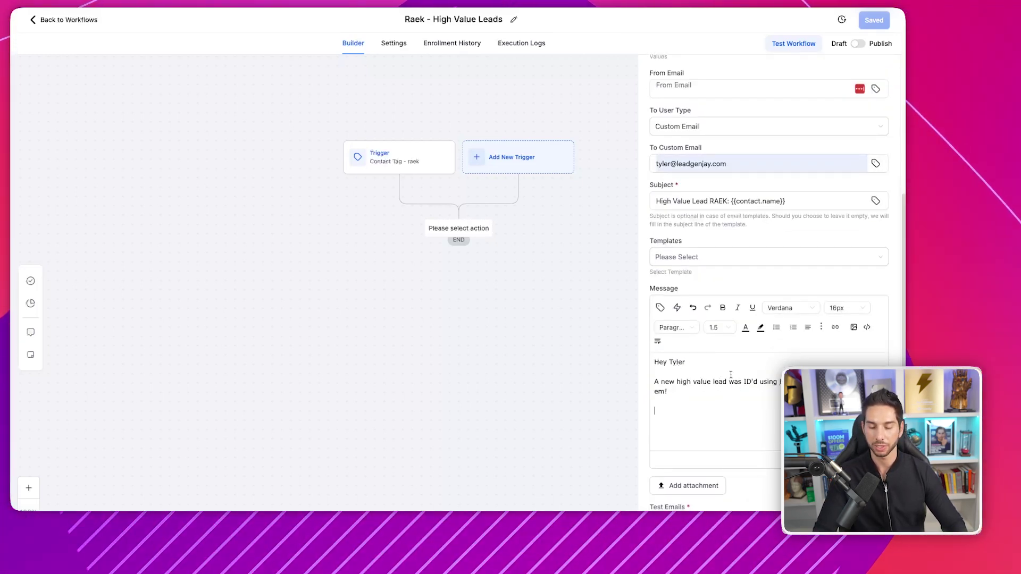
- Insert the contact's full name, email and phone custom values below the message's opening text
{"action": "left_click", "coordinate": [660, 308]}
{"action": "left_click", "coordinate": [652, 89]}
{"action": "left_click", "coordinate": [640, 109]}
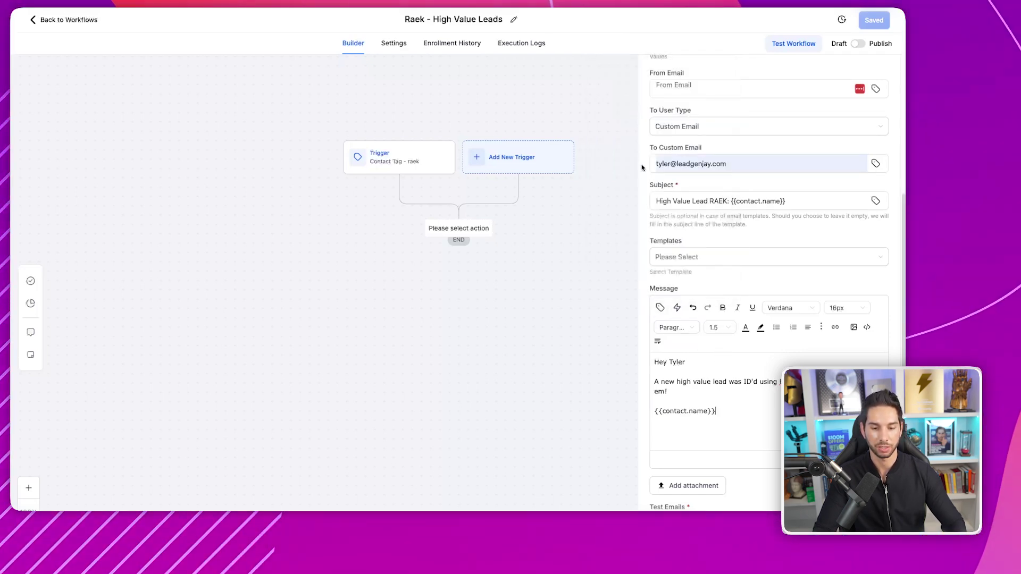
{"action": "left_click", "coordinate": [660, 307]}
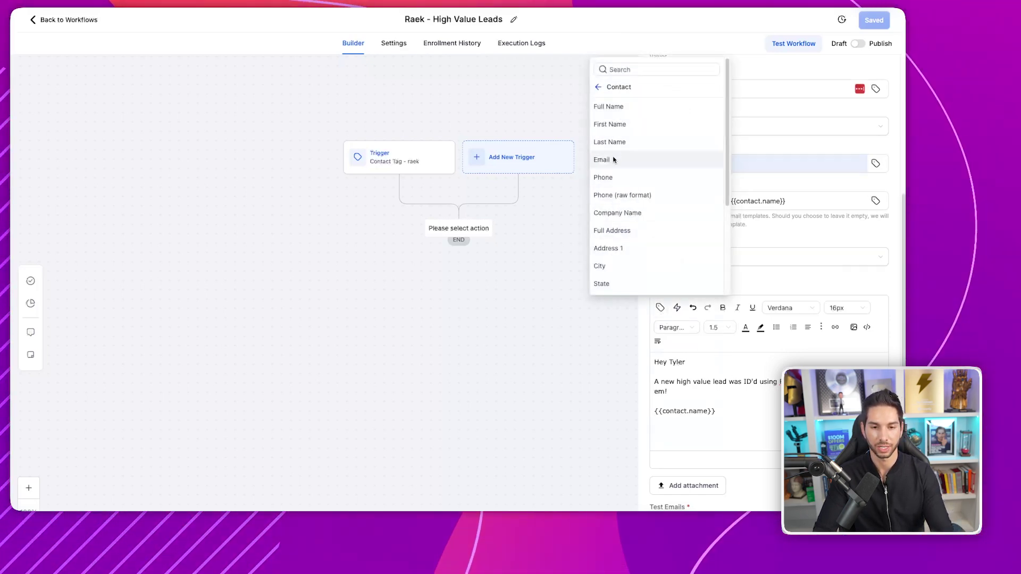
{"action": "left_click", "coordinate": [615, 157]}
{"action": "left_click", "coordinate": [660, 307]}
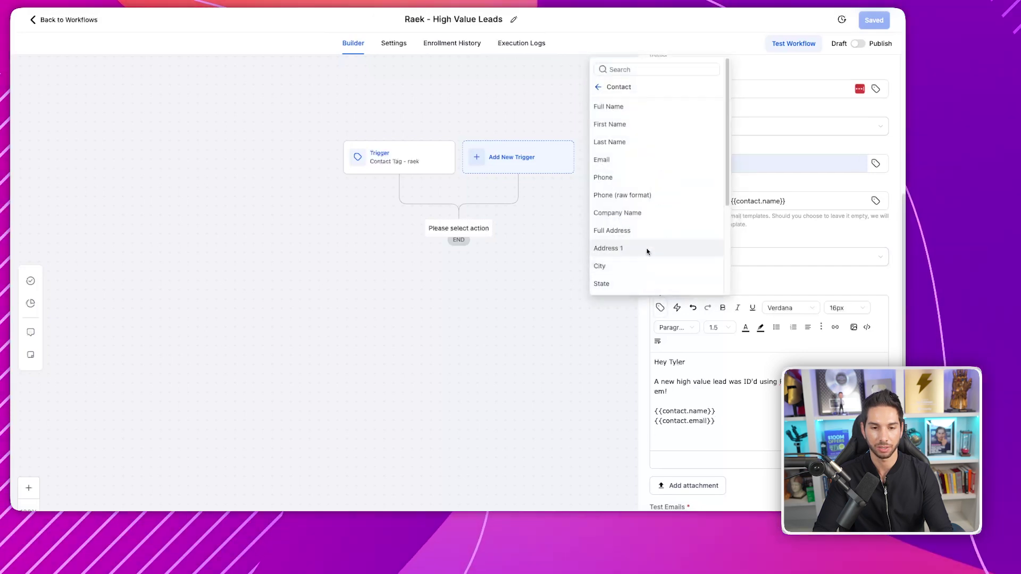
{"action": "left_click", "coordinate": [616, 176]}
- Add Personal Income with {{contact.personal_income}} and Net Worth with {{contact.net_worth}} to the message, each value beneath its heading
{"action": "key", "text": "Return"}
{"action": "key", "text": "Return"}
{"action": "type", "text": "Personal Income"}
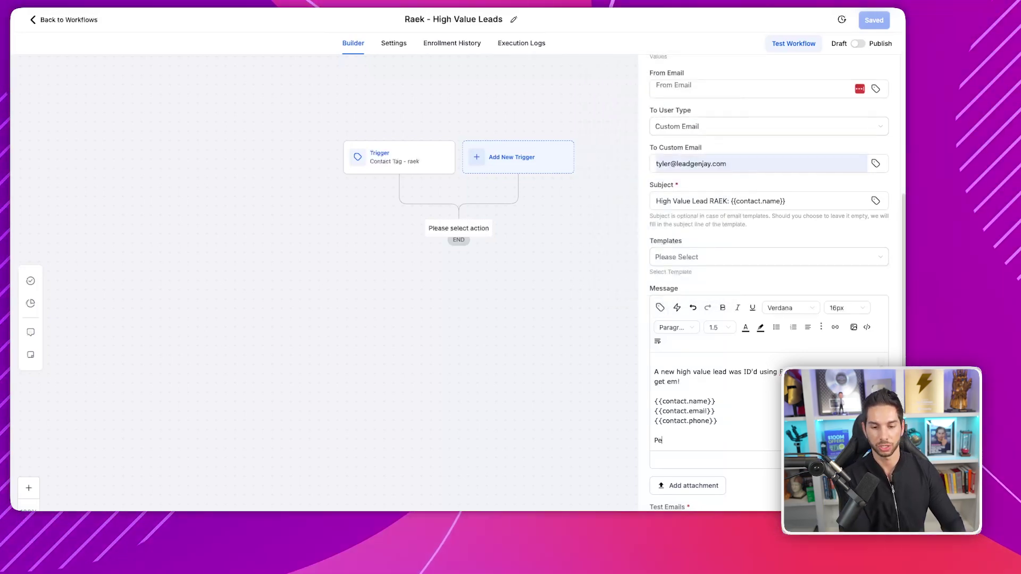
{"action": "key", "text": "Return"}
{"action": "type", "text": "{{contact.personal_income}}"}
{"action": "key", "text": "Return"}
{"action": "key", "text": "Return"}
{"action": "type", "text": "Net Worth {{contact.net_worth}}"}
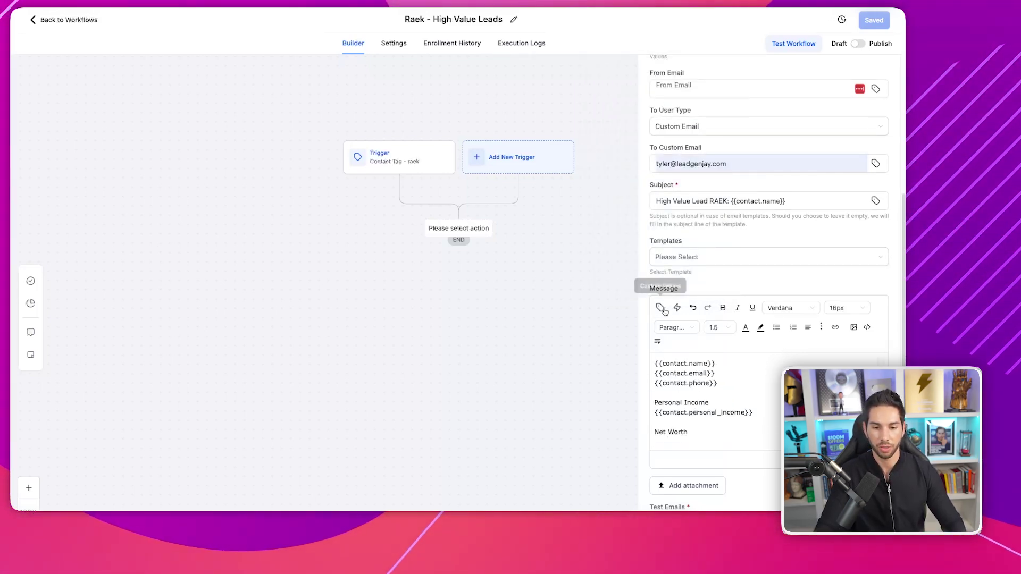
- Add a "Page visited" heading at the end of the message with the {{contact.last_page_viewed}} custom value beneath it
{"action": "key", "text": "Return"}
{"action": "key", "text": "Return"}
{"action": "type", "text": "Page visited"}
{"action": "key", "text": "Return"}
{"action": "left_click", "coordinate": [660, 308]}
{"action": "type", "text": "page"}
{"action": "left_click", "coordinate": [683, 287]}
- Make the Page visited, Net Worth and Personal Income headings bold
{"action": "triple_click", "coordinate": [676, 433]}
{"action": "key", "text": "ctrl+b"}
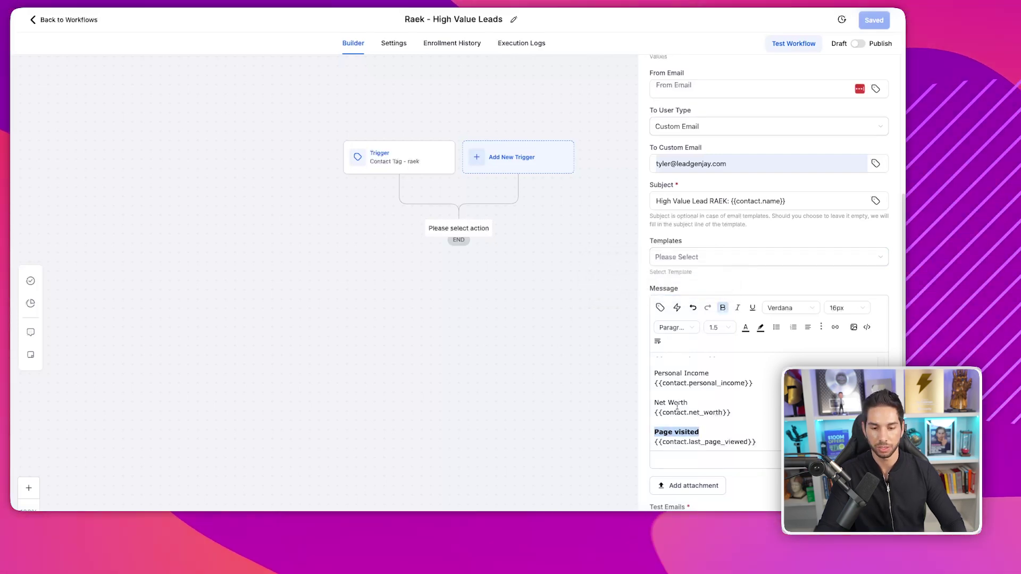
{"action": "triple_click", "coordinate": [672, 403]}
{"action": "key", "text": "ctrl+b"}
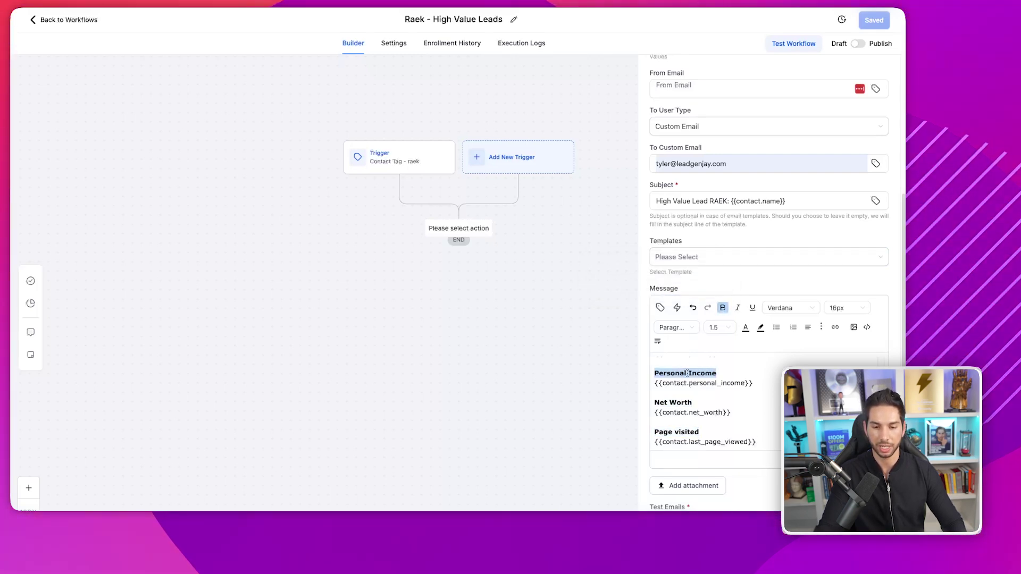
{"action": "scroll", "coordinate": [687, 374], "scroll_direction": "up", "scroll_amount": 4}
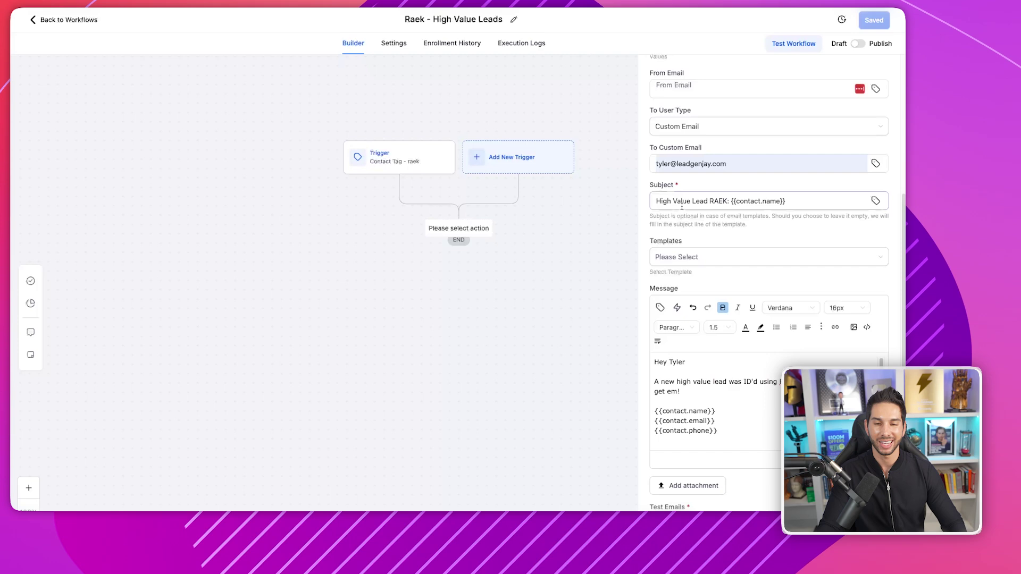
- Save the internal notification action, set the workflow from Draft to Publish and save the workflow
{"action": "left_click", "coordinate": [862, 495]}
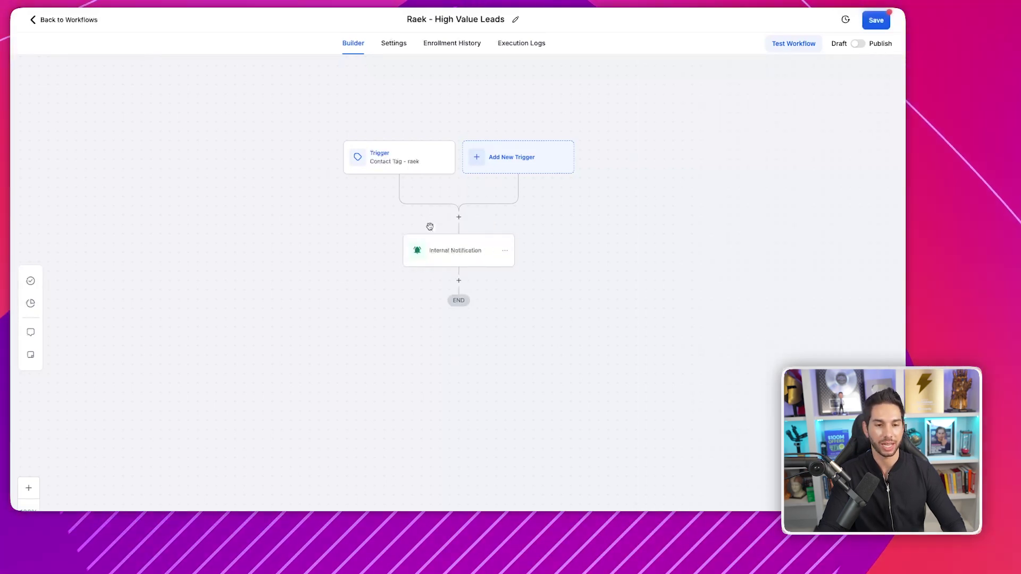
{"action": "left_click", "coordinate": [857, 44]}
{"action": "left_click", "coordinate": [876, 21]}
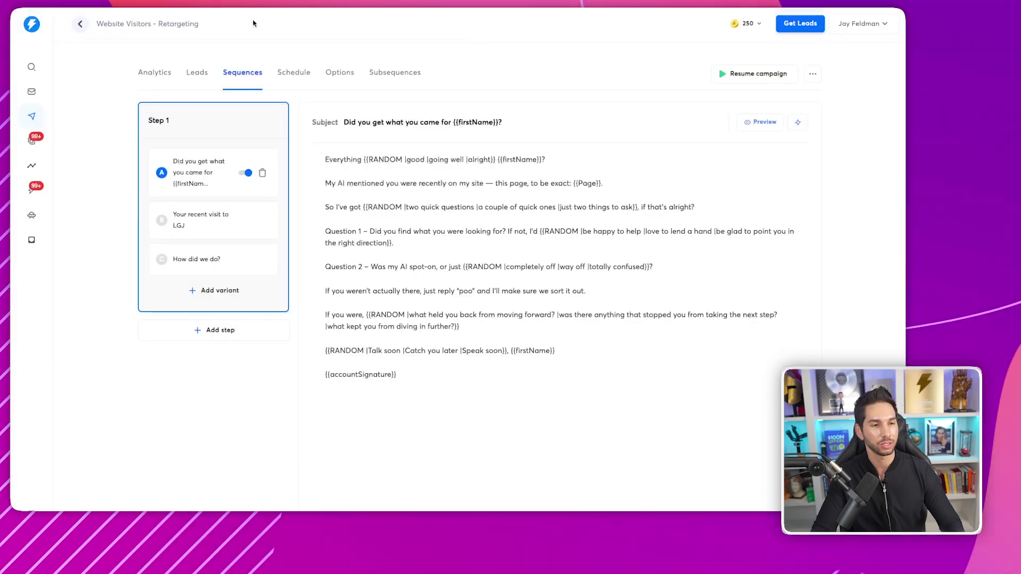
- In Instantly, inspect the Website Visitors - Retargeting campaign's leads and open the preview of its first email variant
{"action": "left_click", "coordinate": [169, 24]}
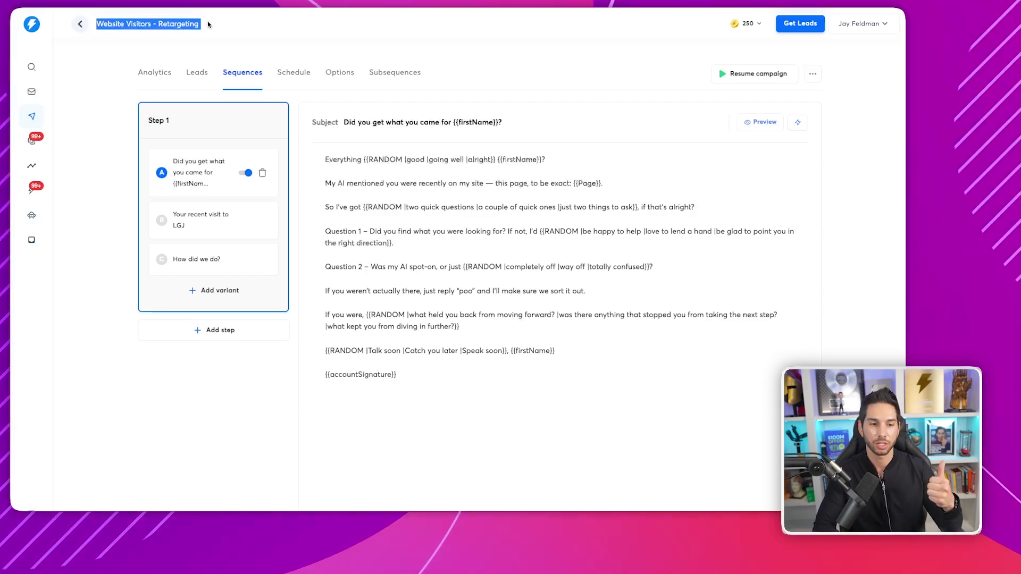
{"action": "left_click", "coordinate": [197, 72]}
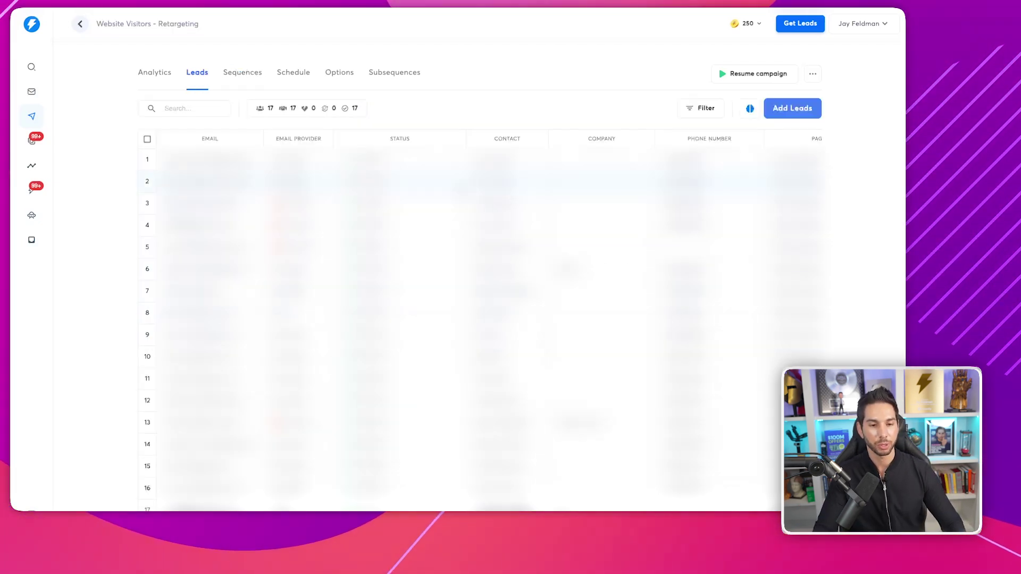
{"action": "left_click", "coordinate": [243, 74]}
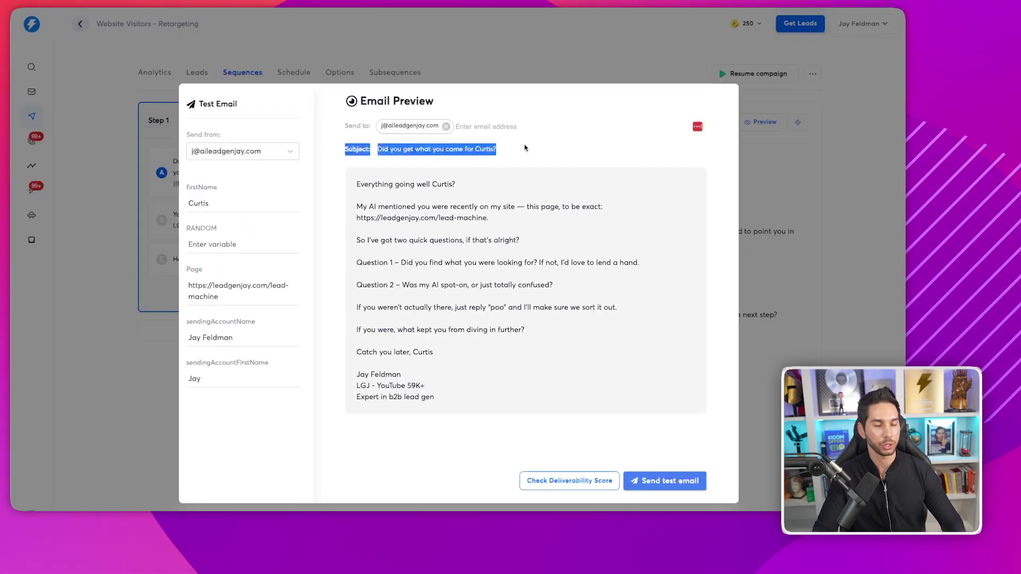
- Read the previewed retargeting email from the greeting and visited page through both questions to the closing lines
{"action": "left_click_drag", "start_coordinate": [356, 184], "coordinate": [477, 180]}
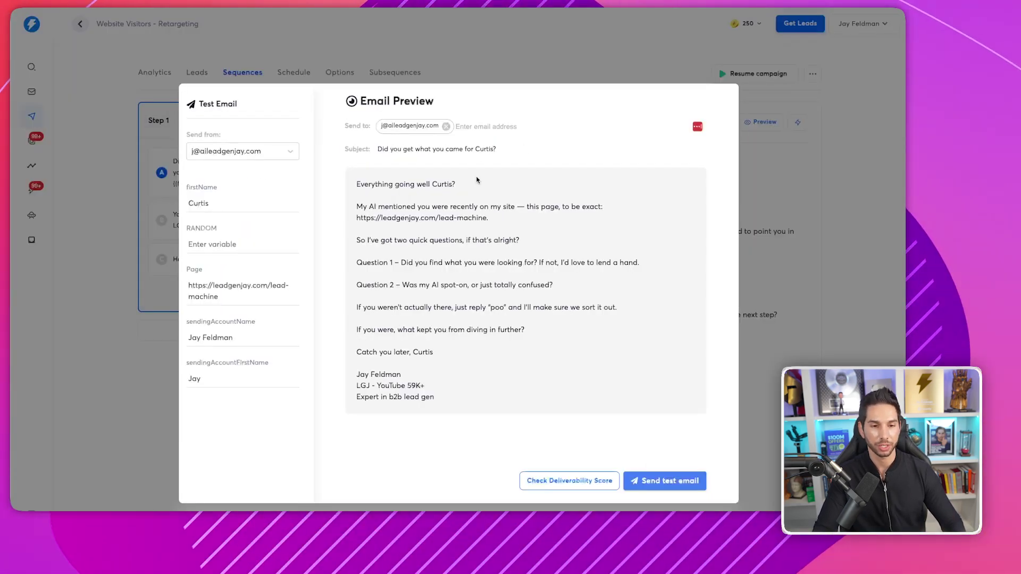
{"action": "left_click", "coordinate": [436, 206]}
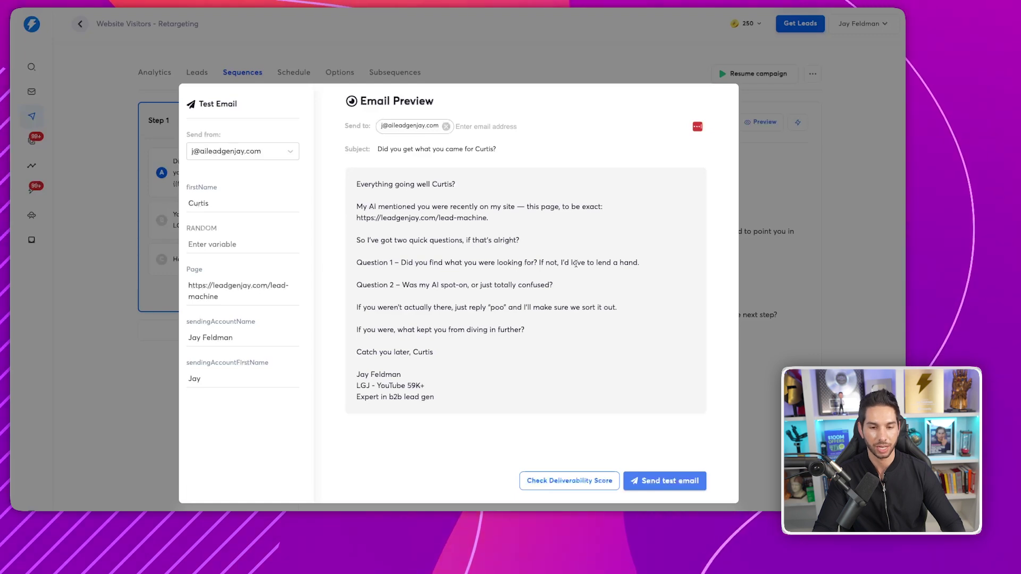
{"action": "triple_click", "coordinate": [569, 283]}
{"action": "left_click", "coordinate": [569, 283]}
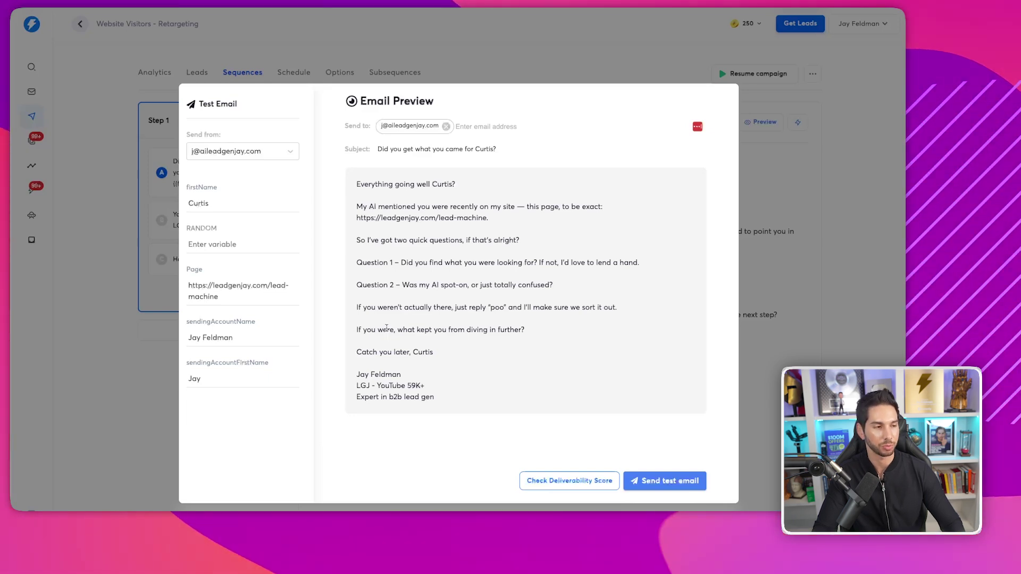
{"action": "triple_click", "coordinate": [386, 329]}
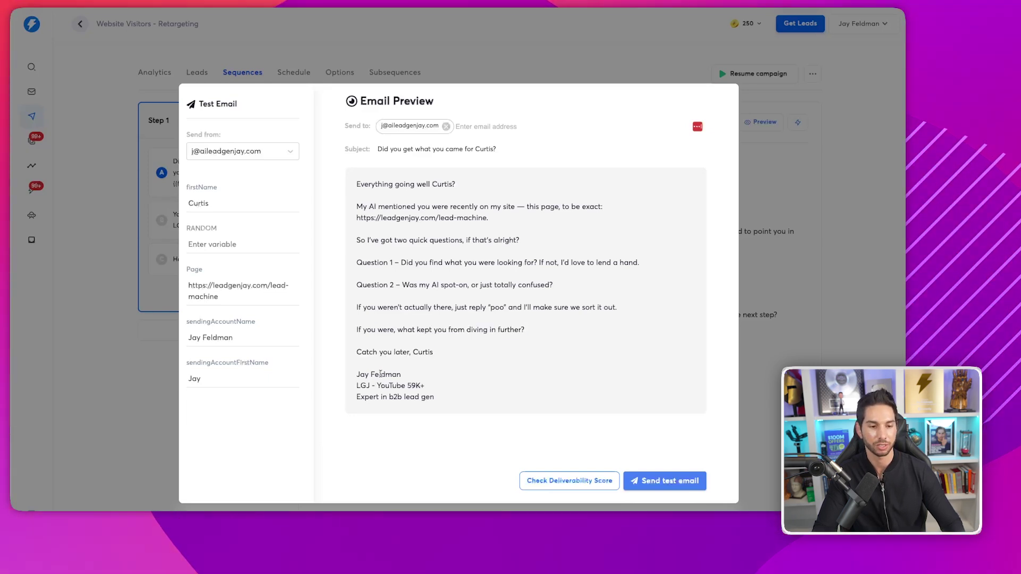